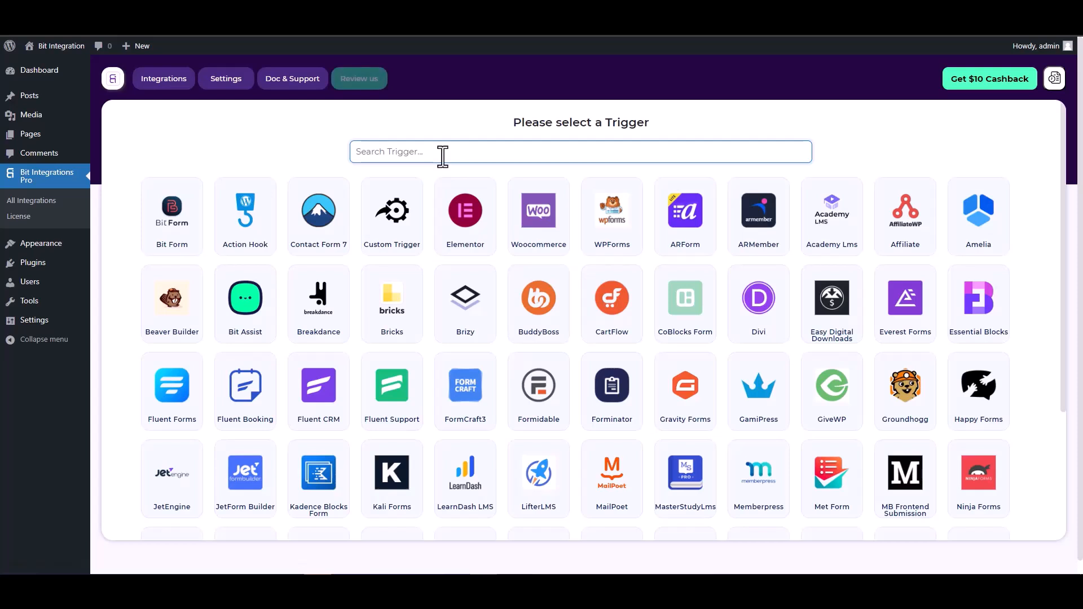
- Pick CoBlocks Form as the trigger and fetch to listen for its submission
type("co")
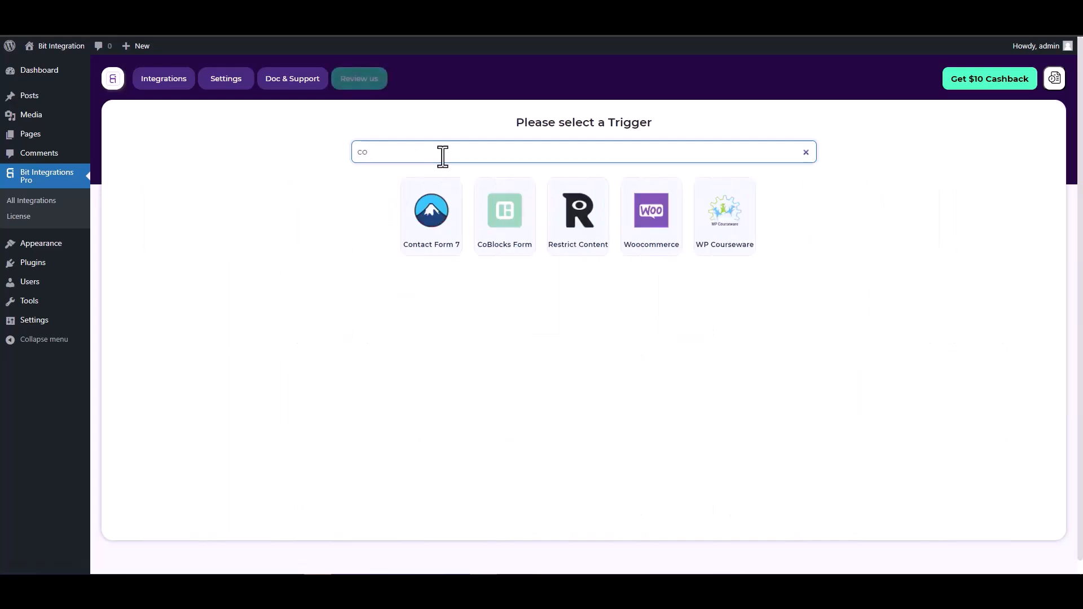
left_click(504, 214)
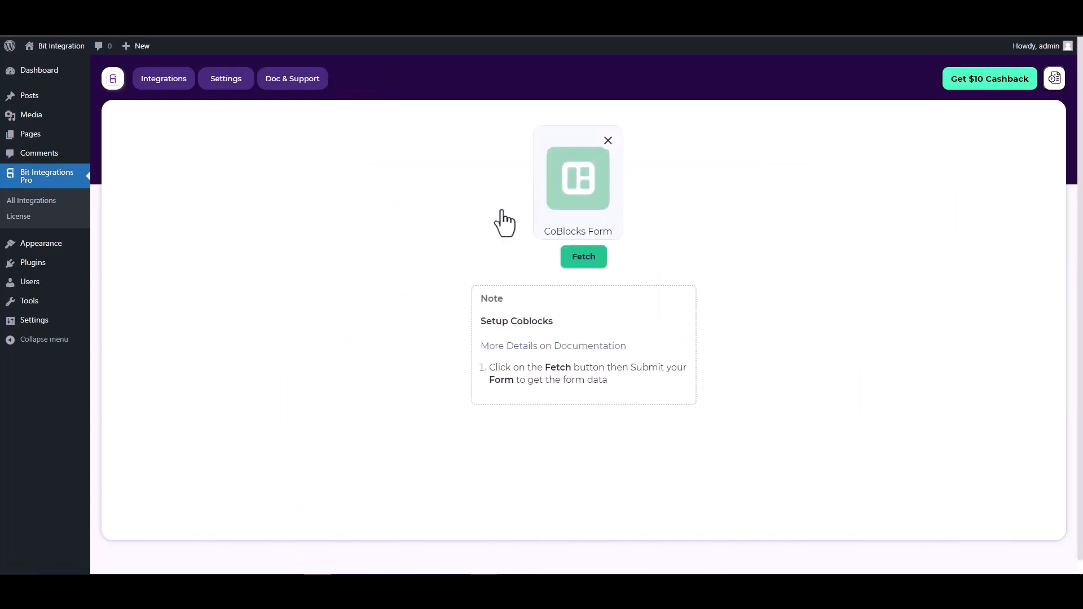
left_click(575, 259)
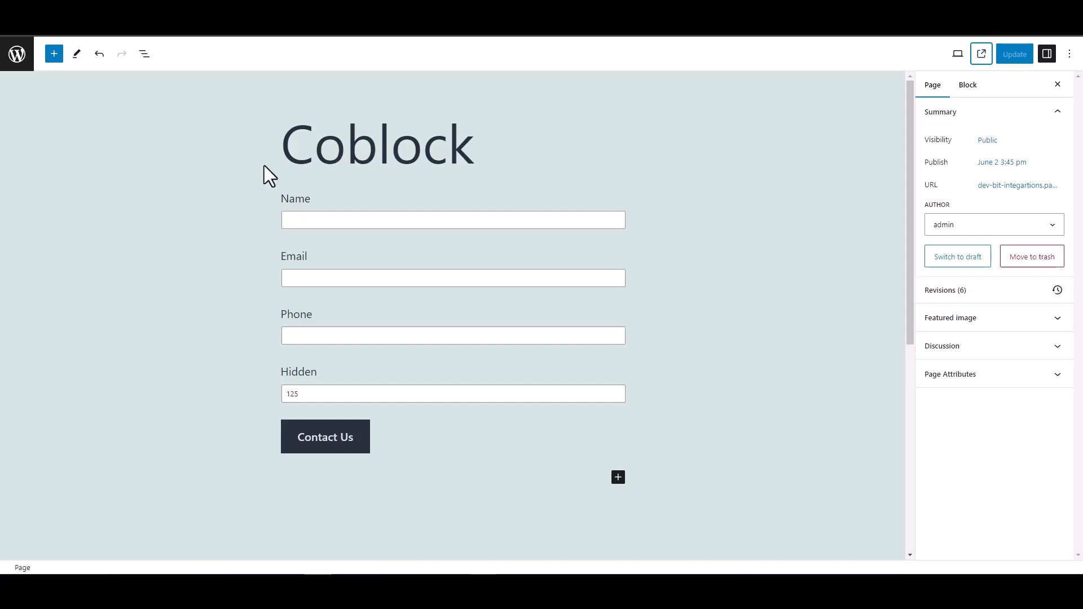
- Check the Hidden field's settings in the editor, then view the published Coblock page
double_click(280, 373)
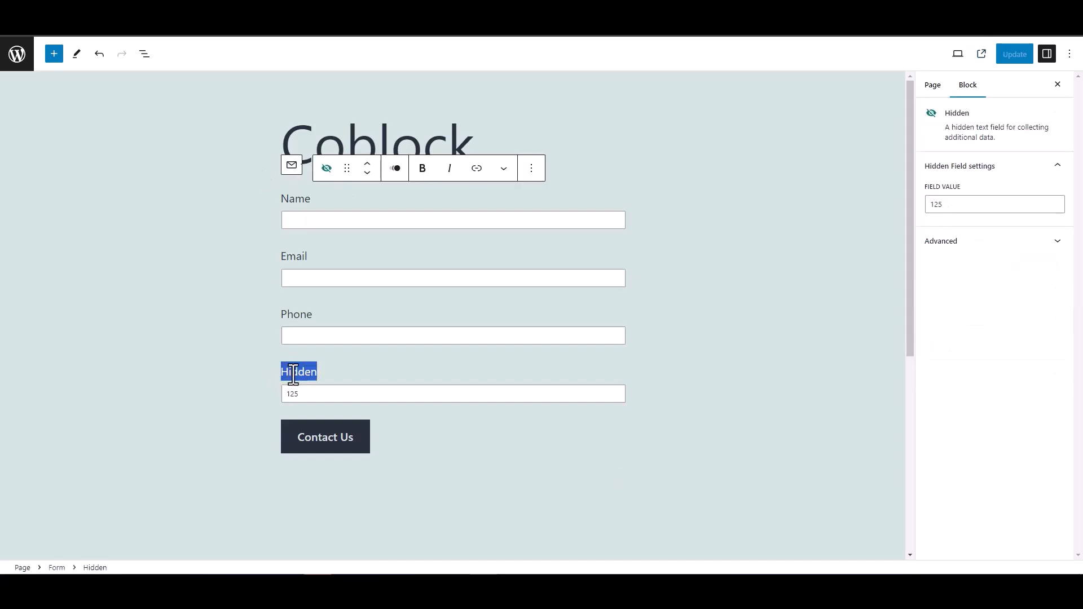
left_click(236, 365)
left_click(231, 340)
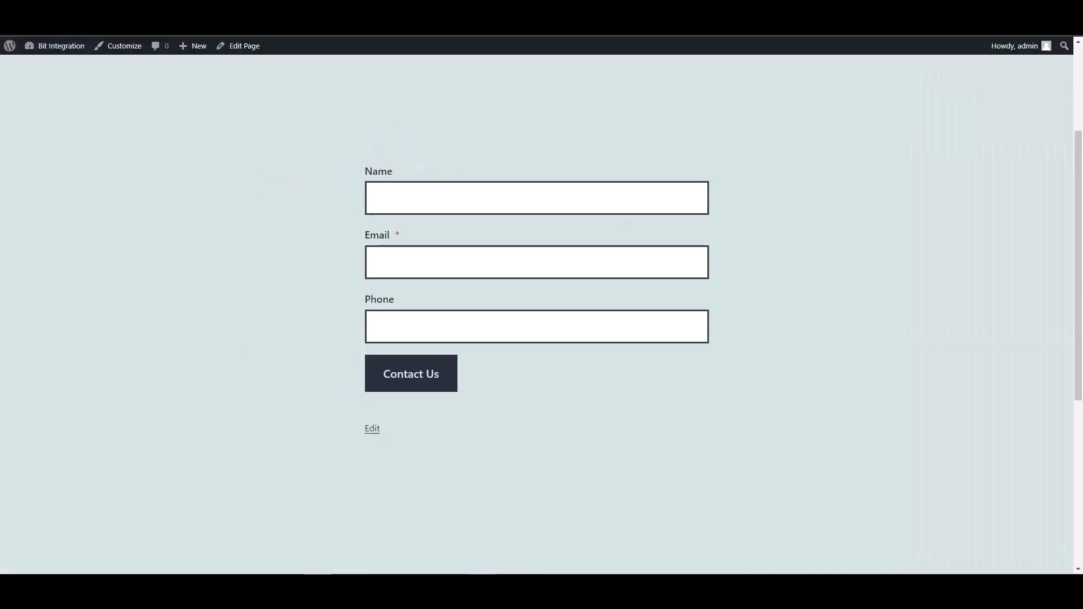
- Fill the form with name 'test', a test e-mail address and a phone, then submit it
left_click(412, 201)
type("test")
key("Tab")
type("test@")
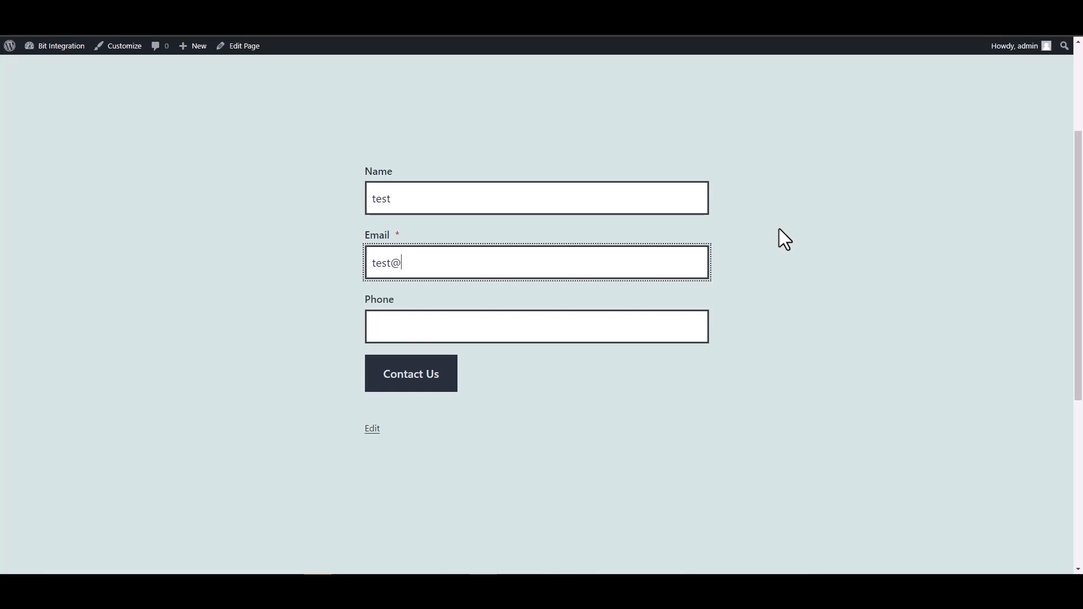
type("test.com")
left_click(649, 330)
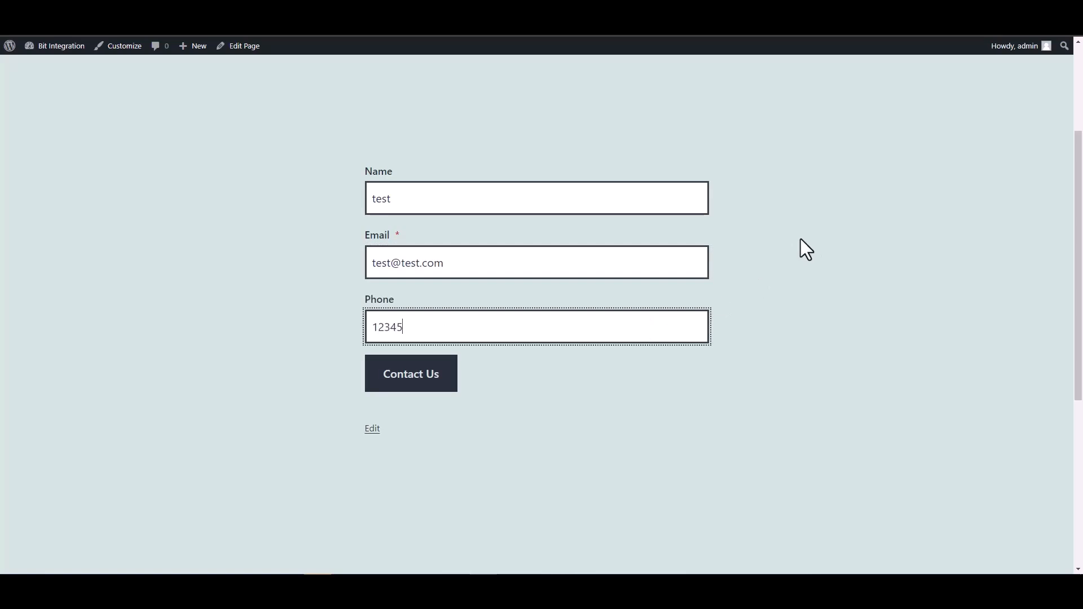
left_click(450, 380)
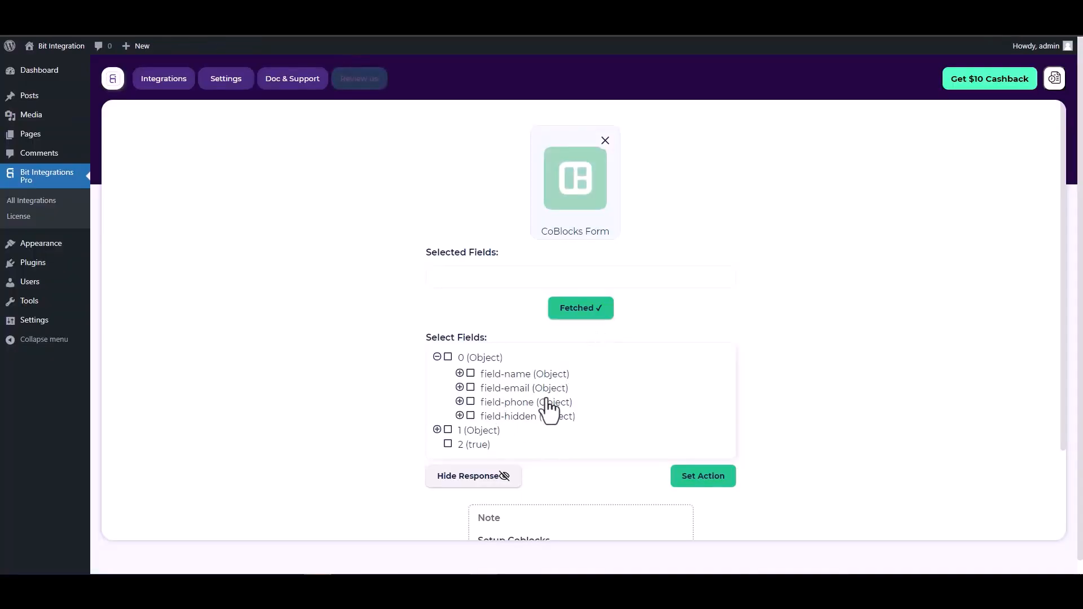
- Select field-name, field-email, field-phone and field-hidden under Select Fields
left_click(471, 375)
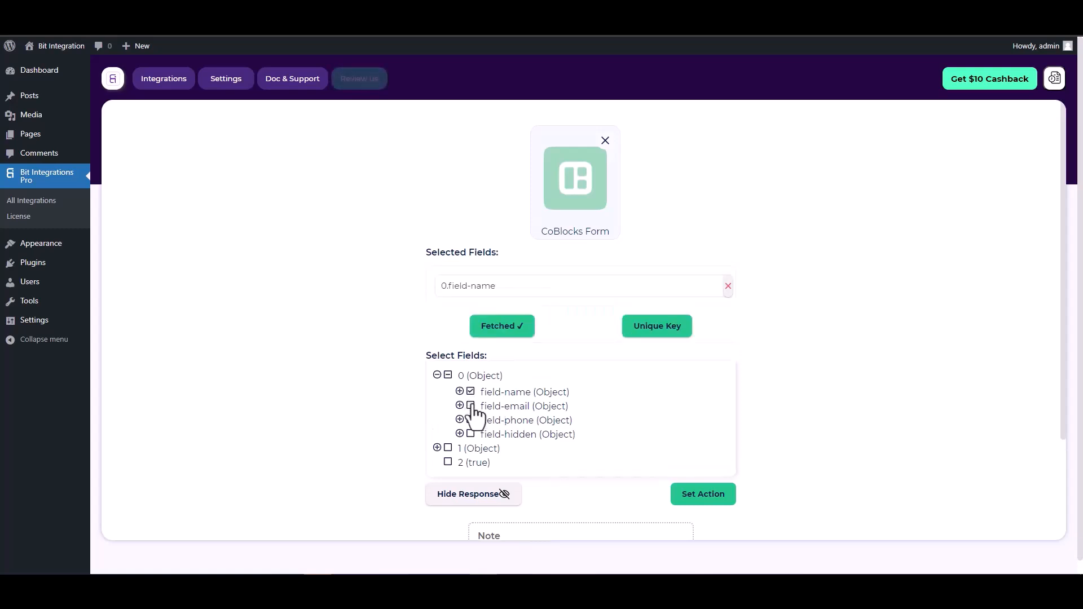
left_click(471, 406)
left_click(471, 449)
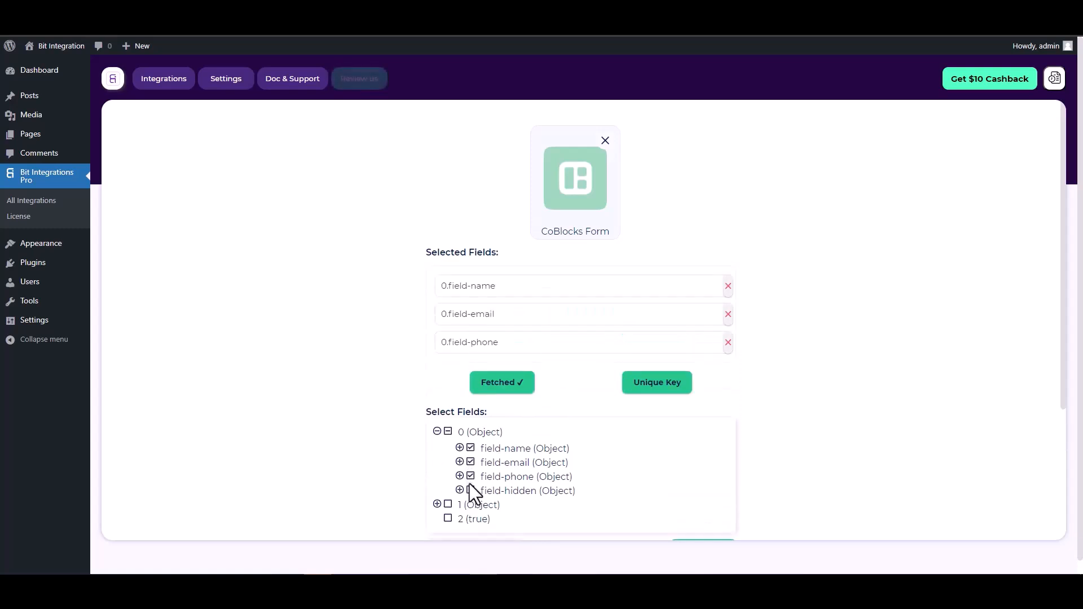
left_click(472, 491)
scroll(578, 348, "down", 1)
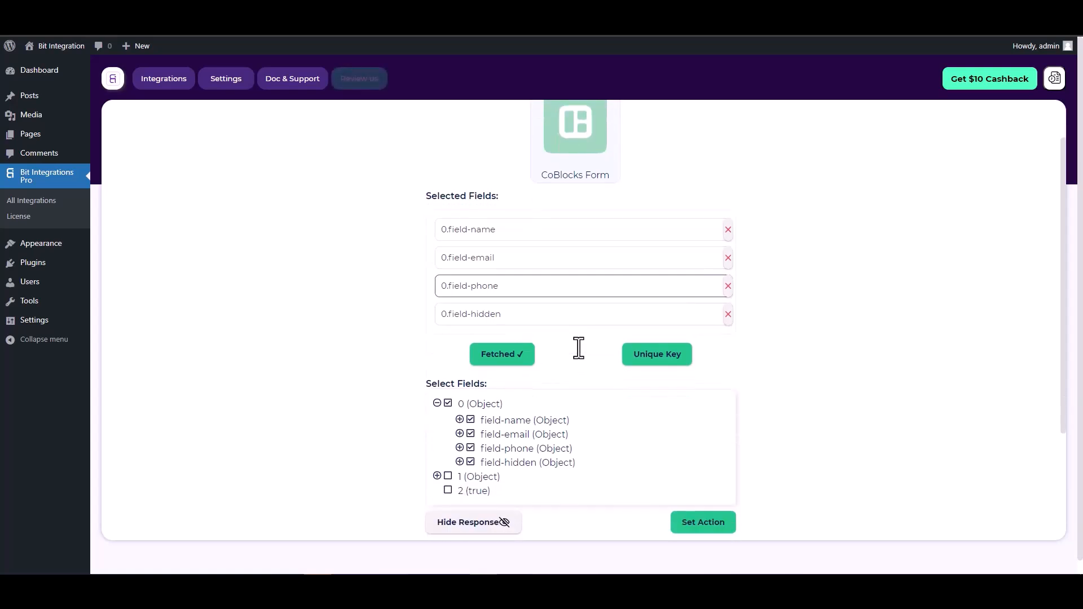
- Set 0.field-hidden as the Unique Key's primary key and confirm
left_click(653, 359)
left_click(591, 312)
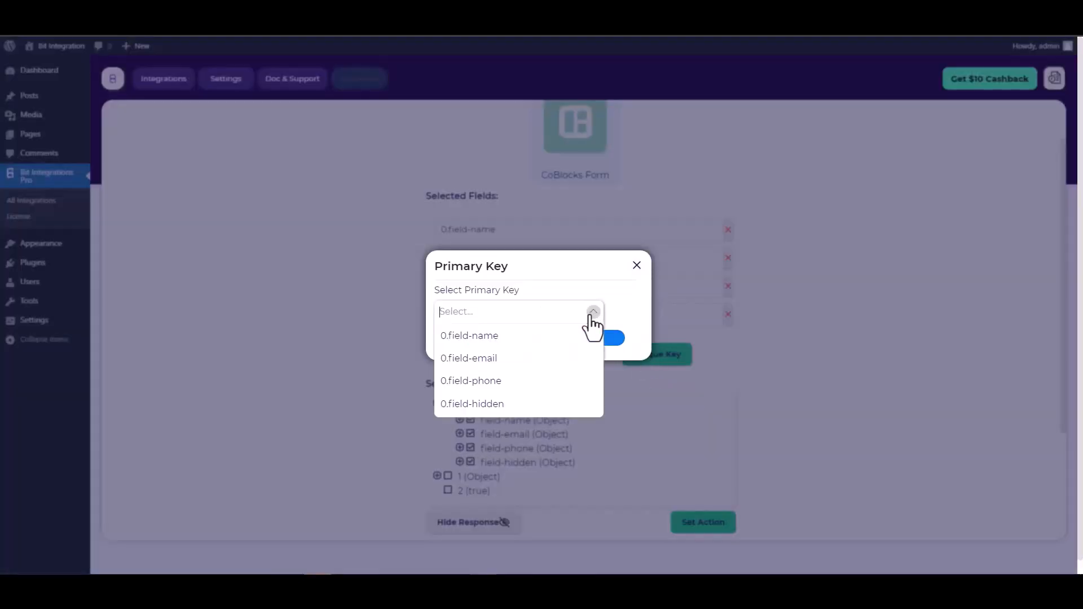
left_click(479, 405)
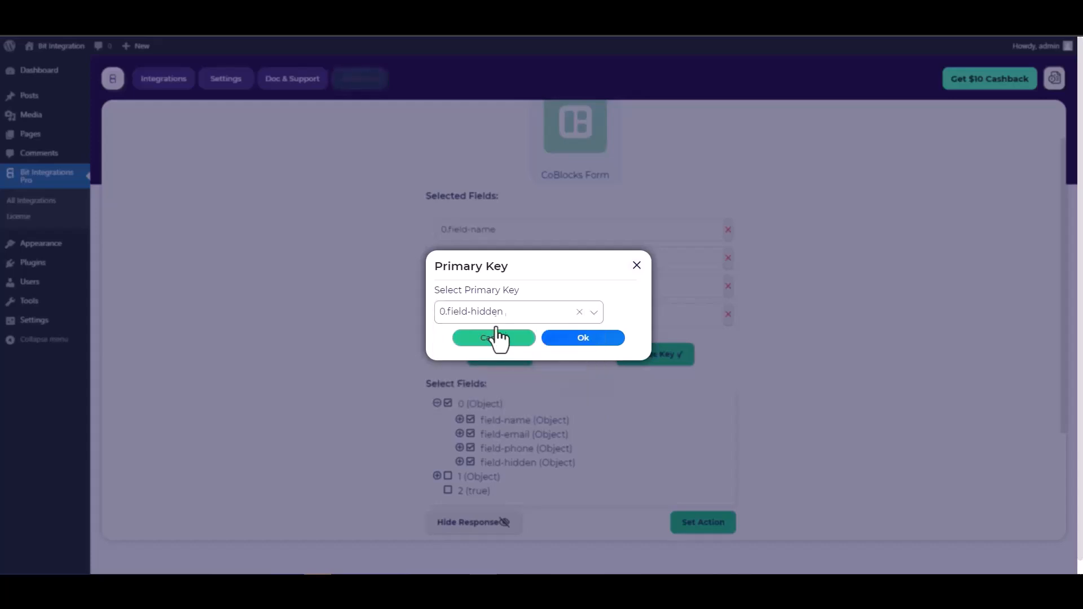
left_click(584, 338)
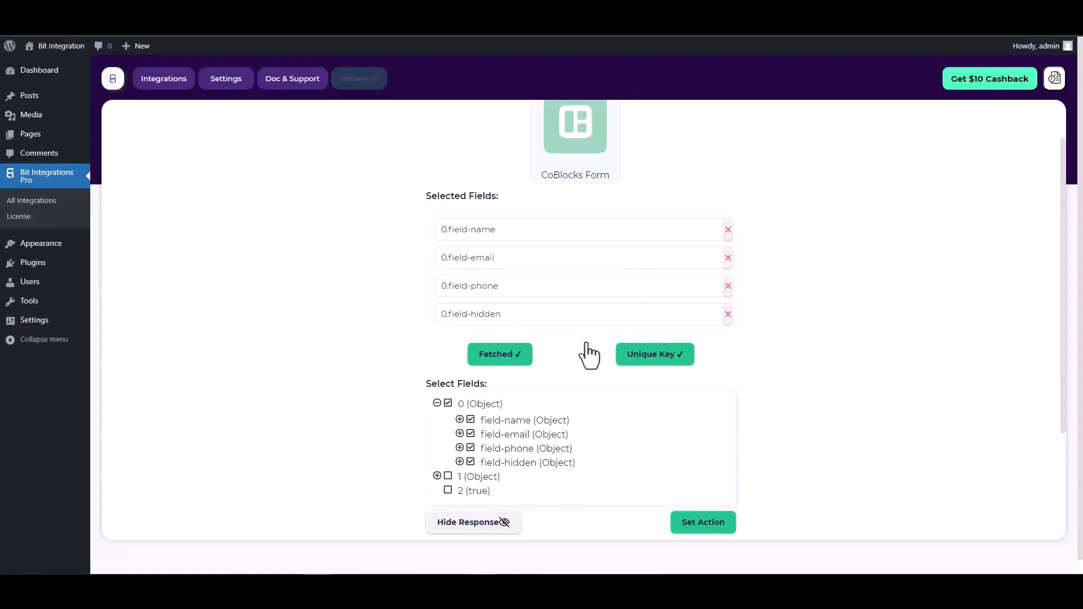
scroll(575, 341, "down", 2)
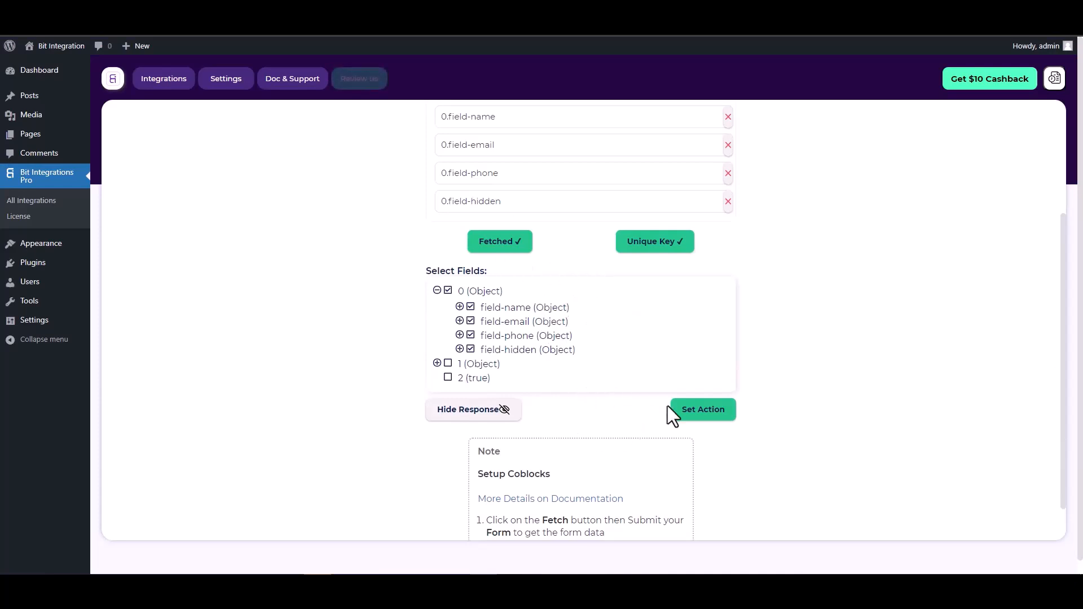
- Choose Zoho Sheet as the action with the zoho.com data center, then open the Zoho API Console
left_click(704, 416)
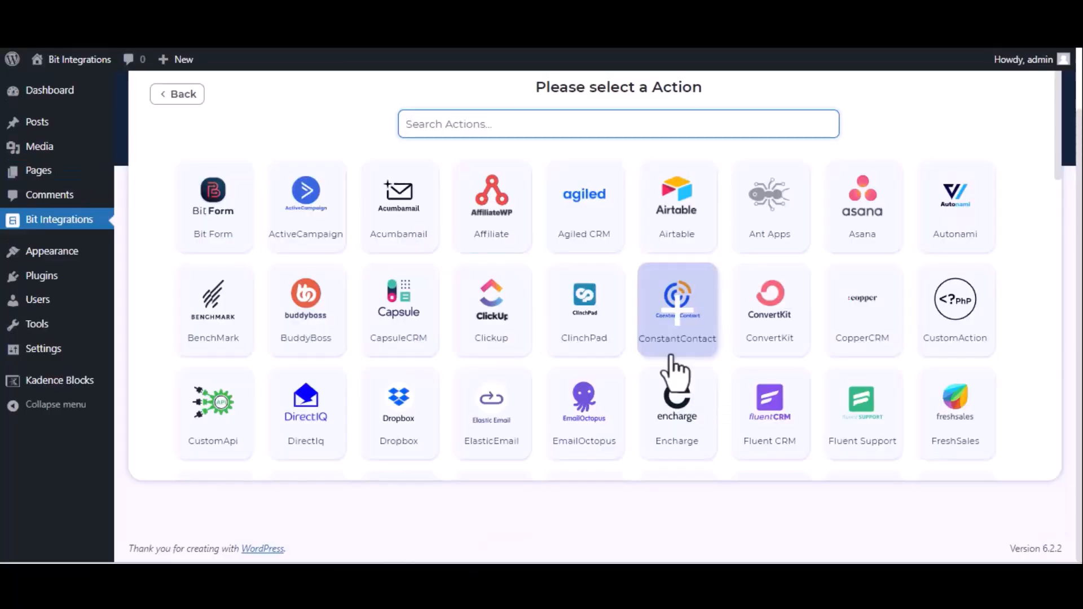
type("zoho")
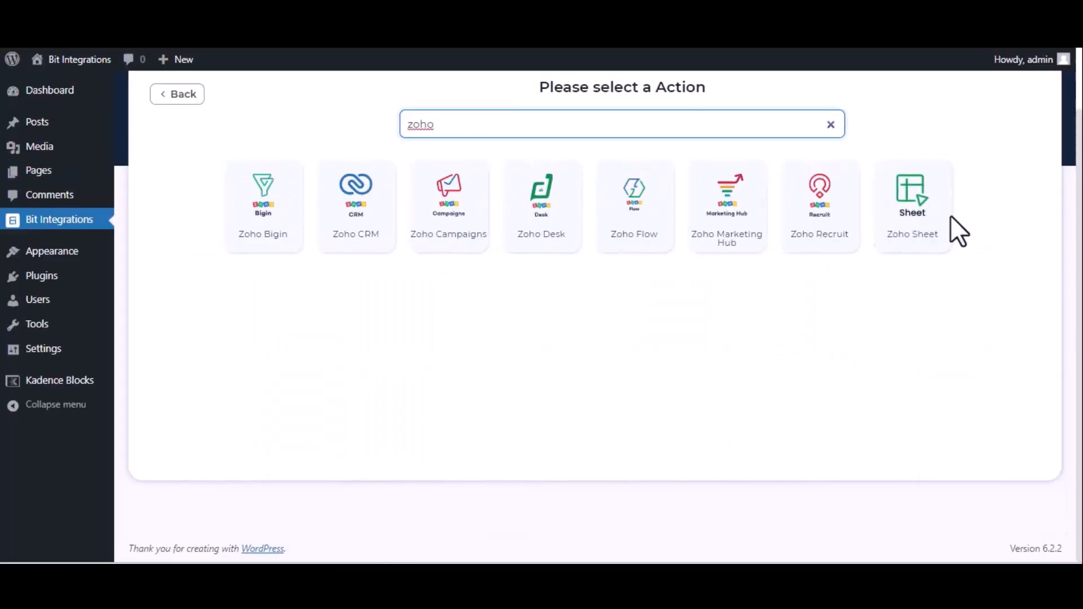
left_click(935, 225)
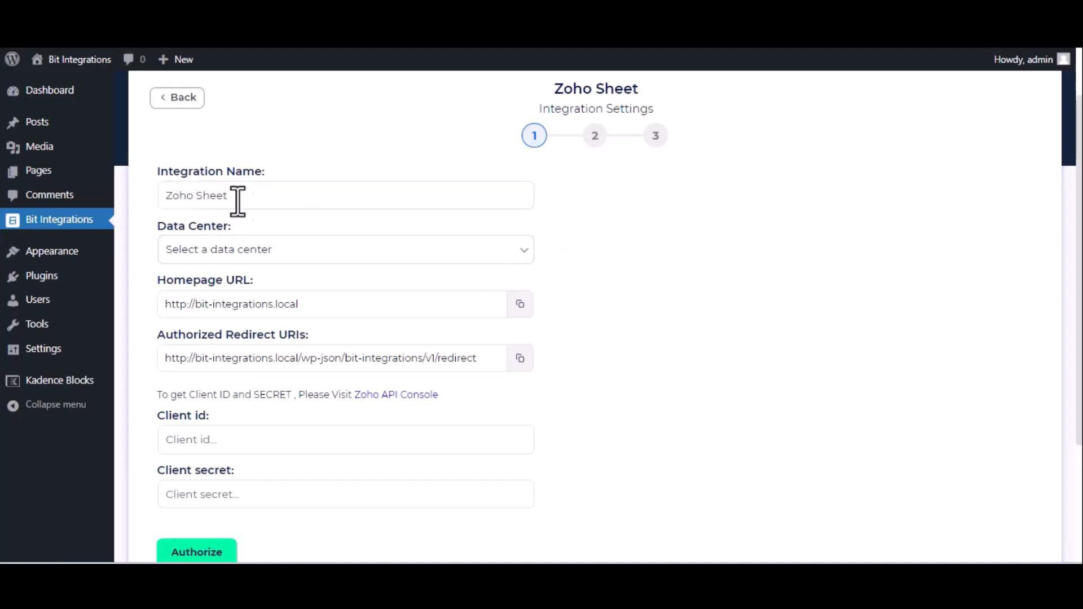
left_click(322, 255)
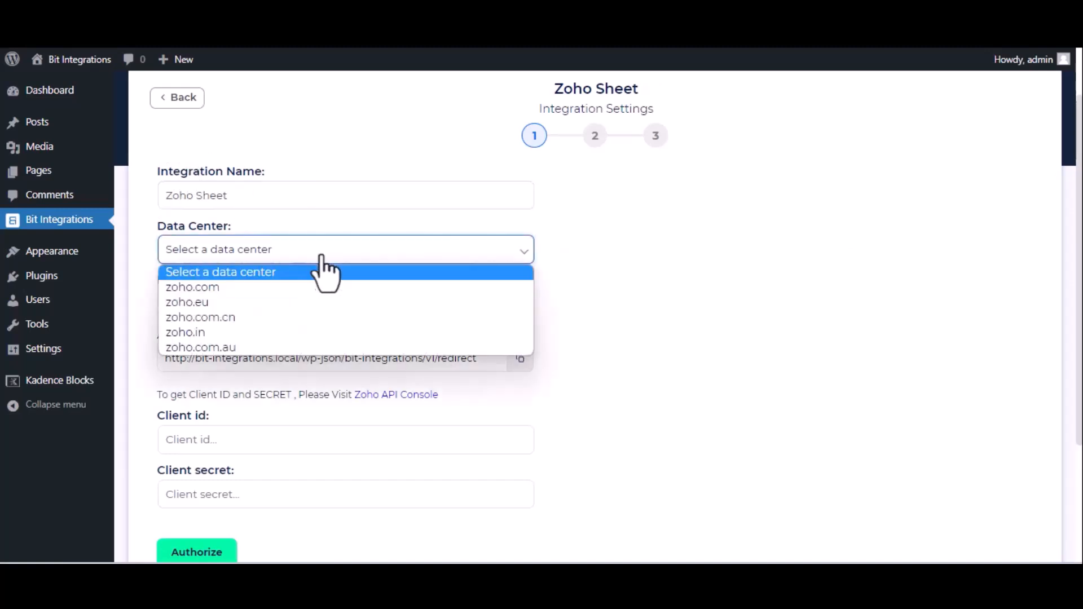
left_click(313, 287)
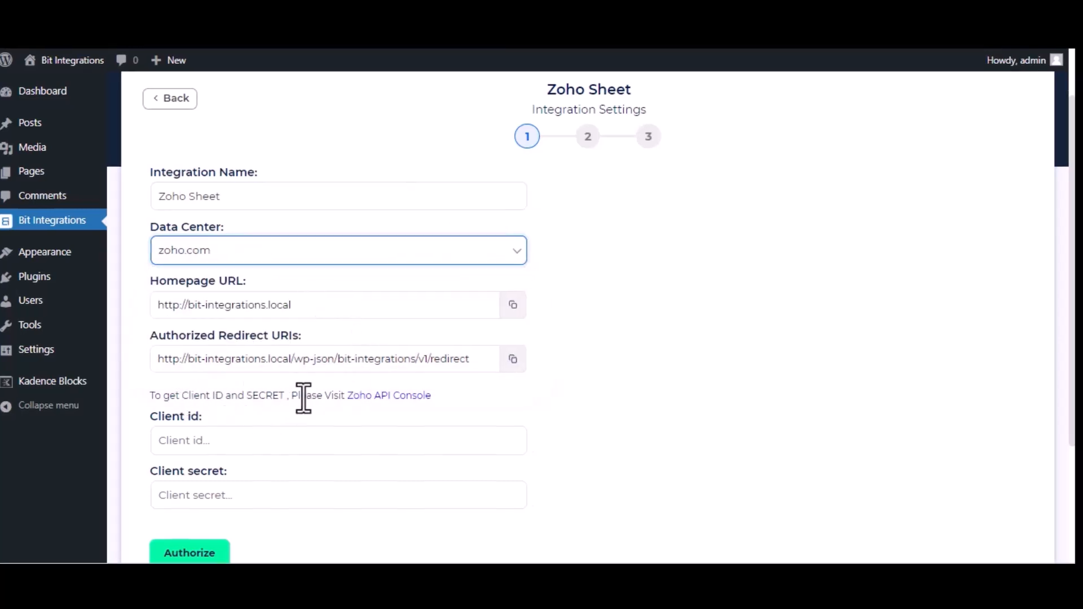
left_click(405, 397)
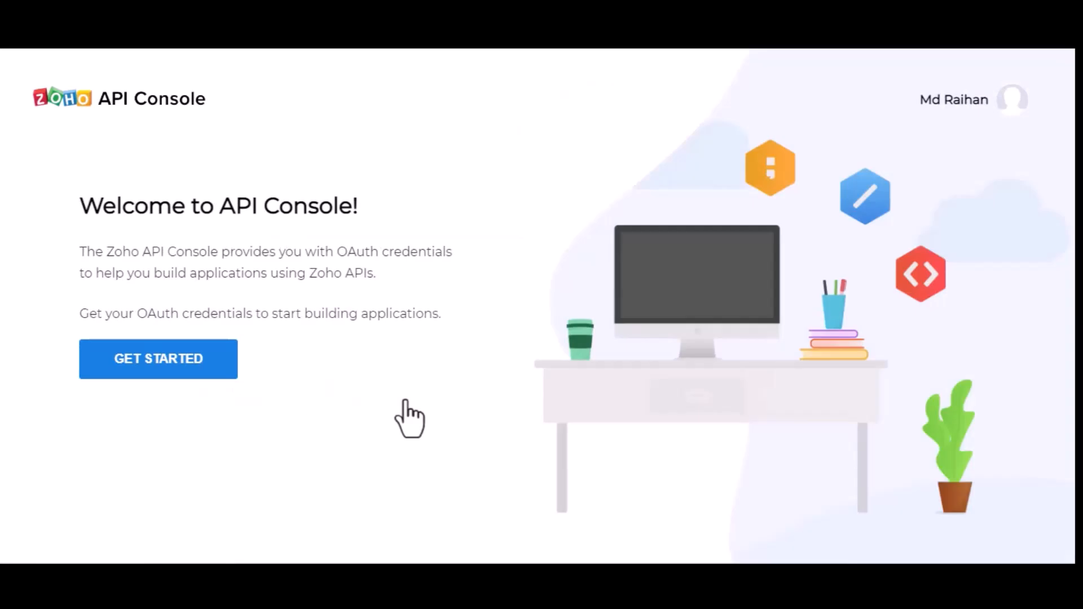
- Create a server-based client 'Bit Integrtionsa' with the site's homepage URL and redirect URI
left_click(130, 360)
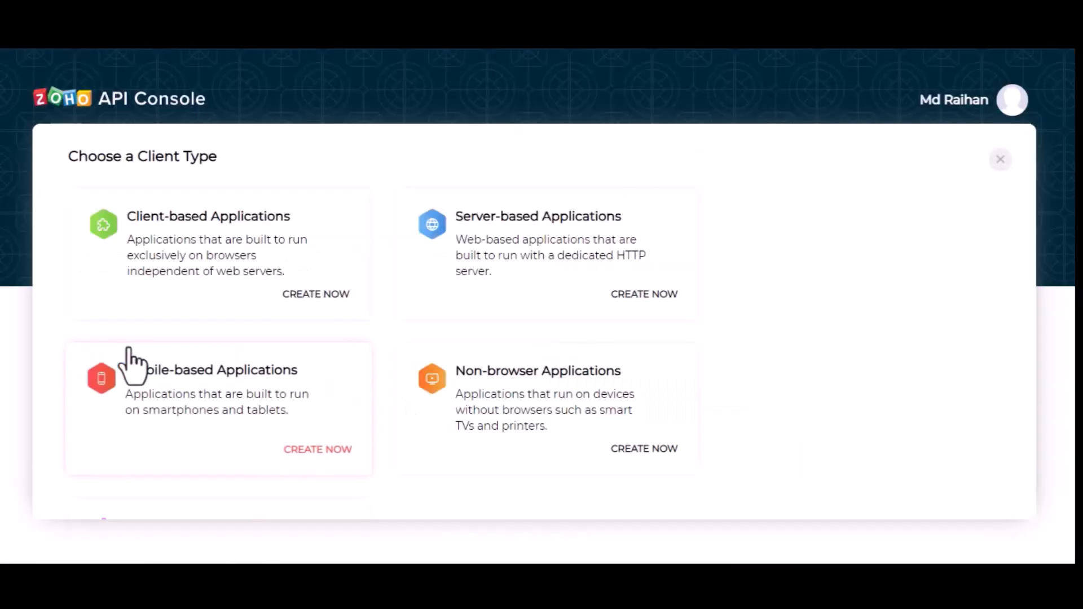
left_click(557, 239)
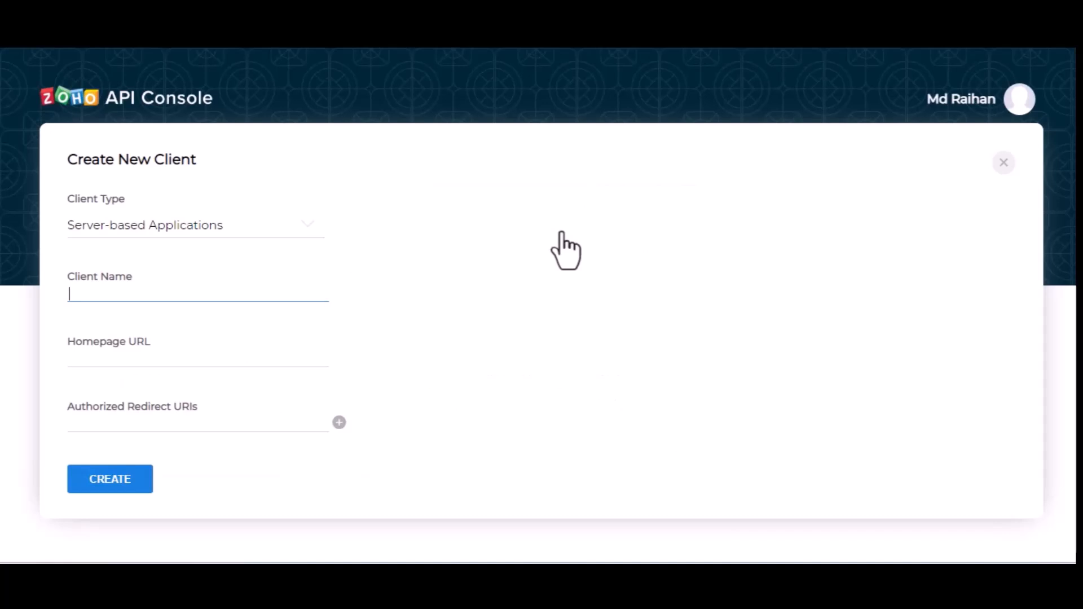
type("Bit Inte")
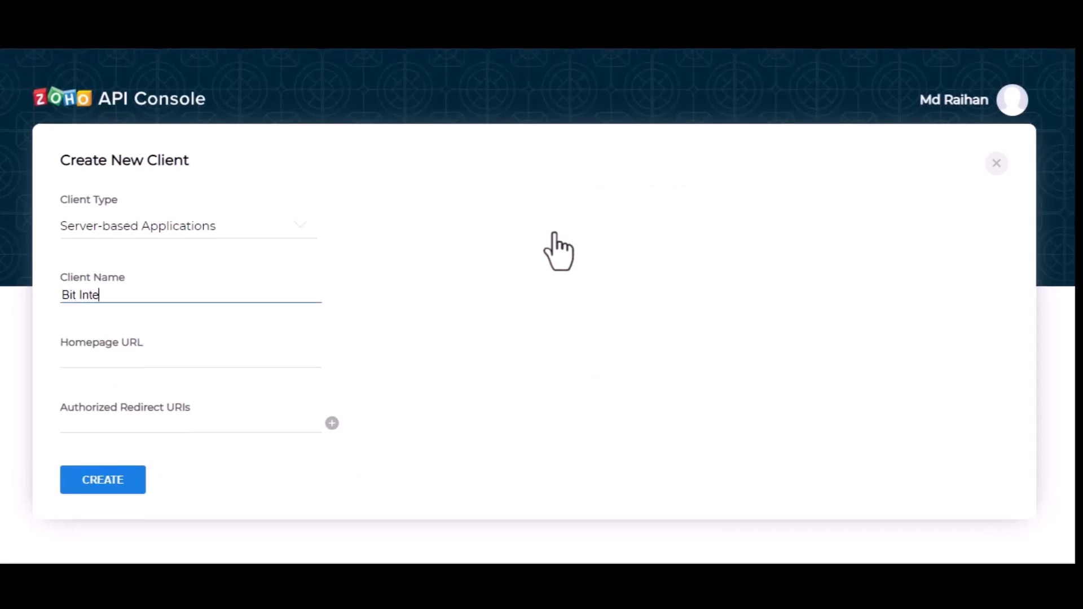
type("grtionsa")
left_click(191, 364)
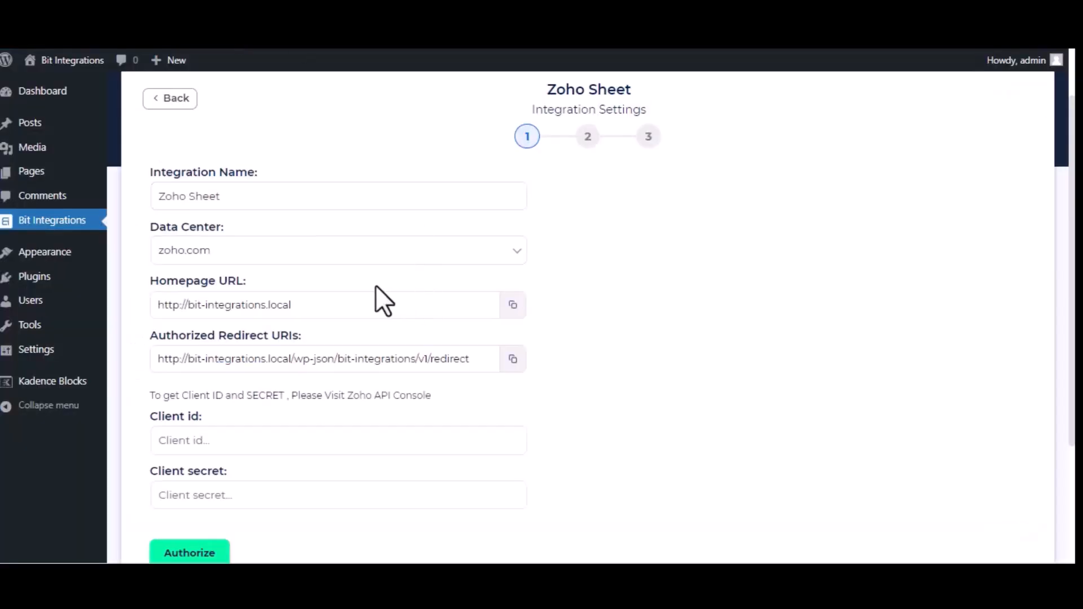
left_click(513, 306)
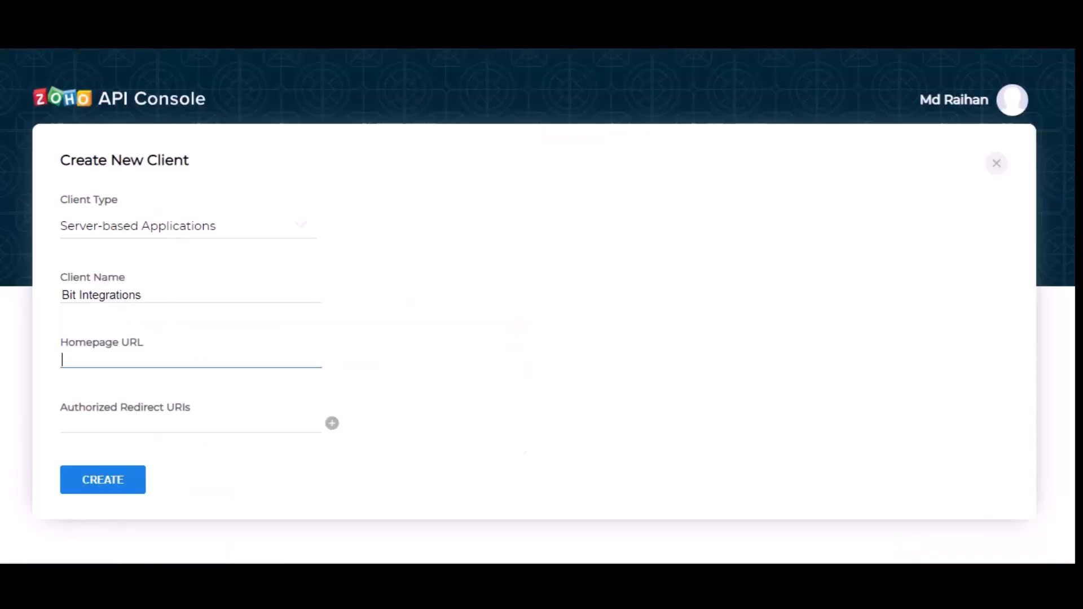
key("ctrl+v")
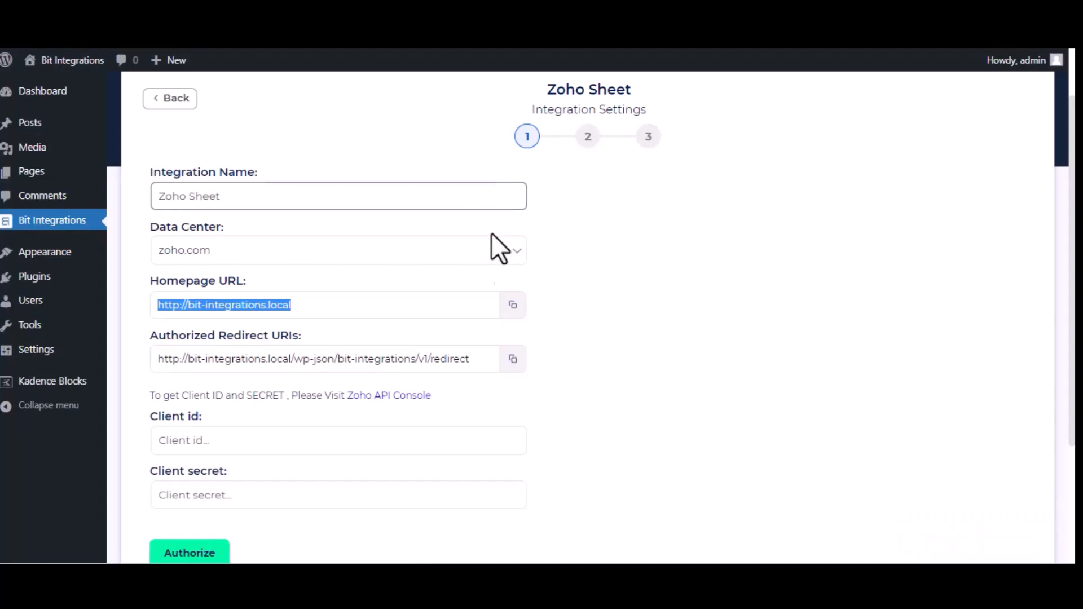
left_click(513, 359)
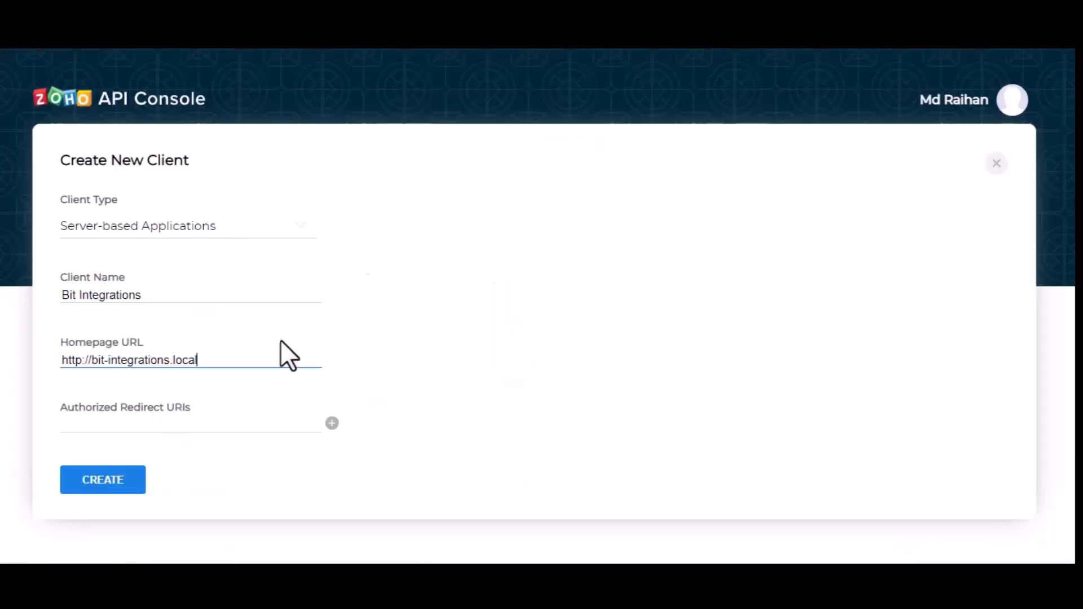
left_click(220, 430)
key("ctrl+v")
left_click(119, 490)
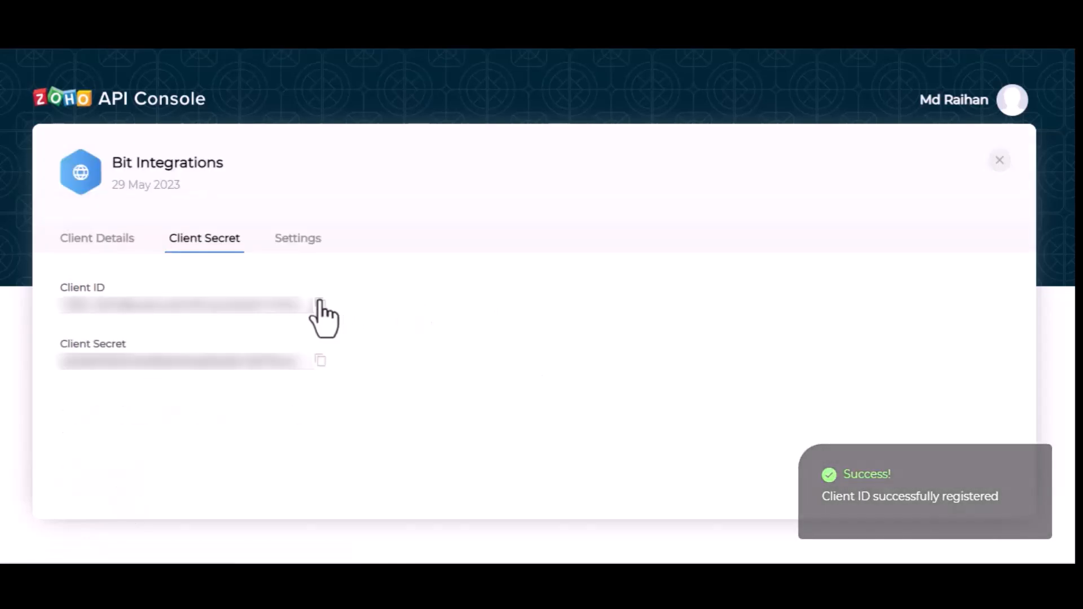
- Copy the generated client ID into the integration form's Client id field, then copy the secret
left_click(320, 304)
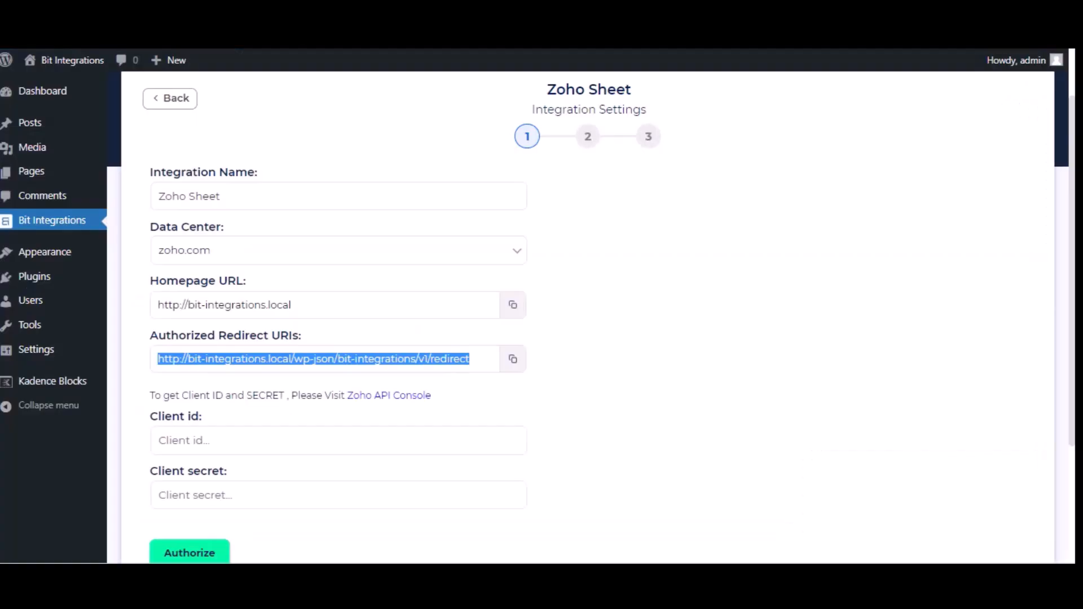
left_click(346, 446)
key("ctrl+v")
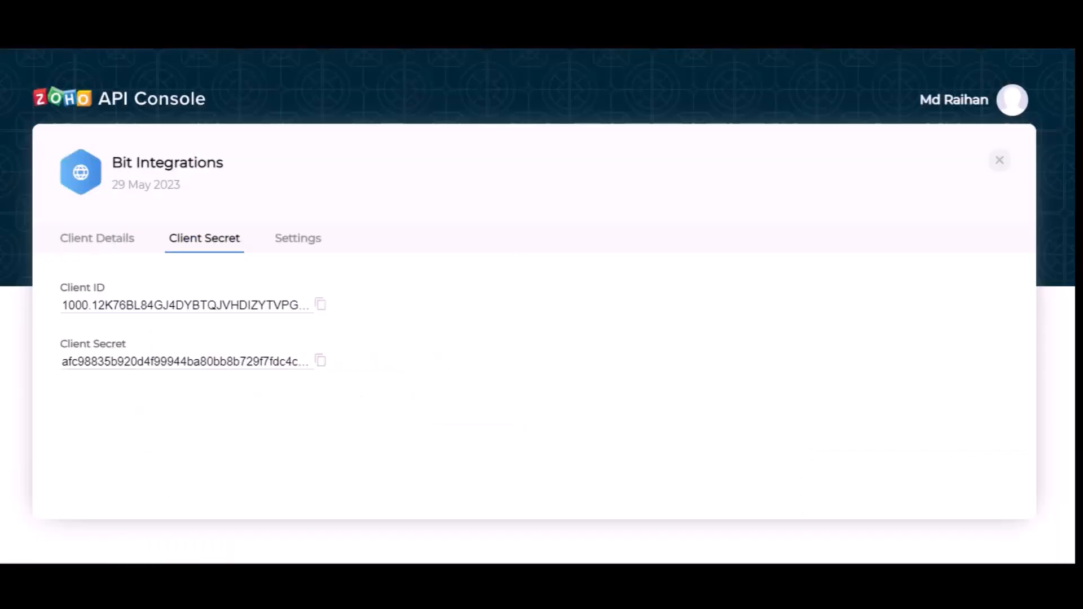
left_click(319, 360)
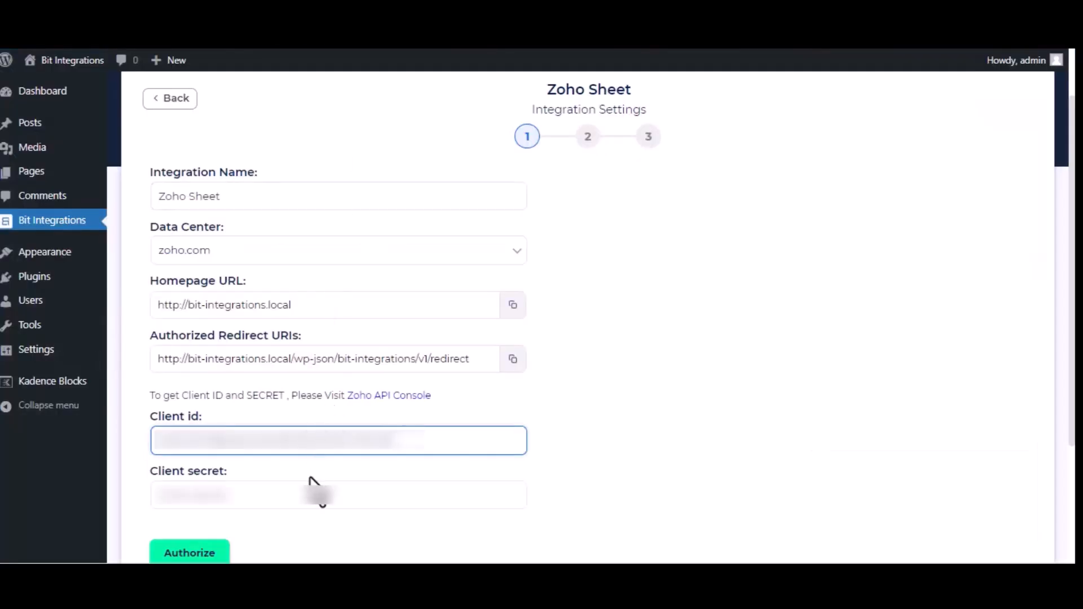
- Paste the client secret, authorize and accept Zoho access, then continue to the next step
left_click(314, 493)
key("ctrl+v")
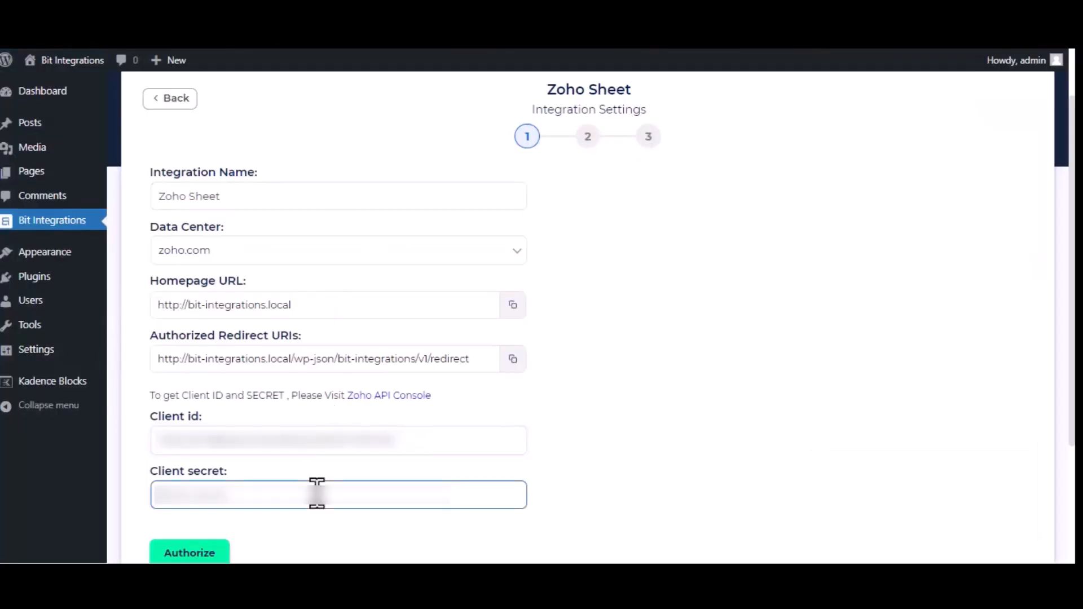
left_click(206, 552)
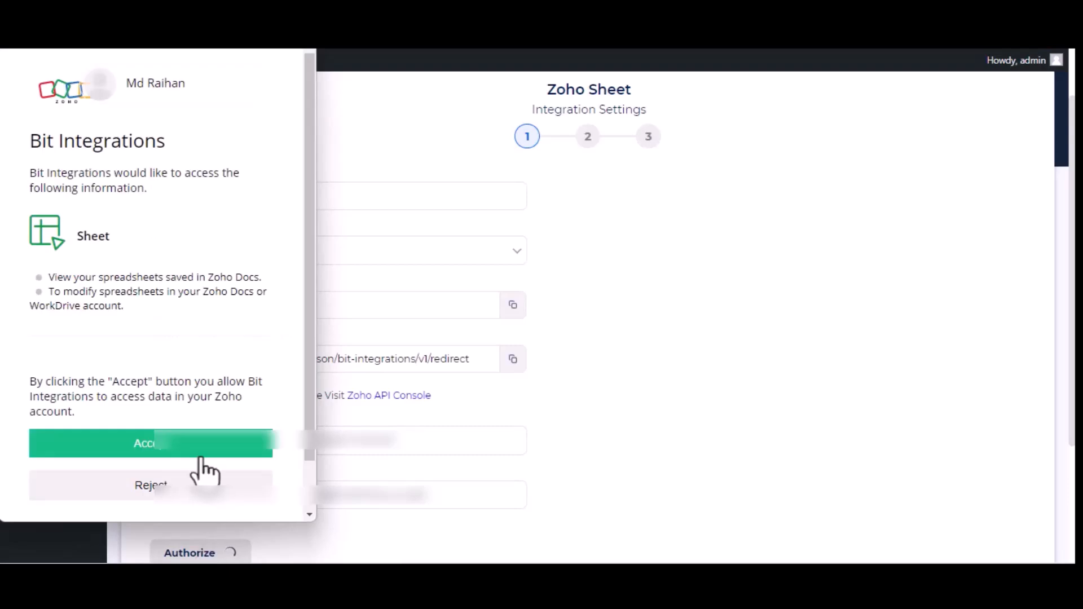
left_click(193, 449)
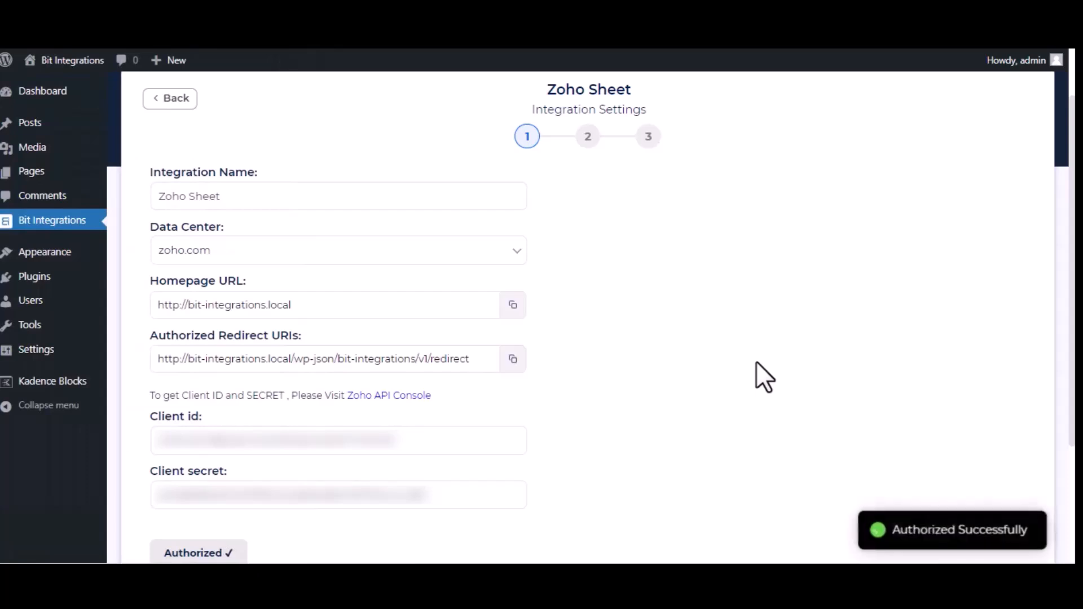
scroll(847, 417, "down", 3)
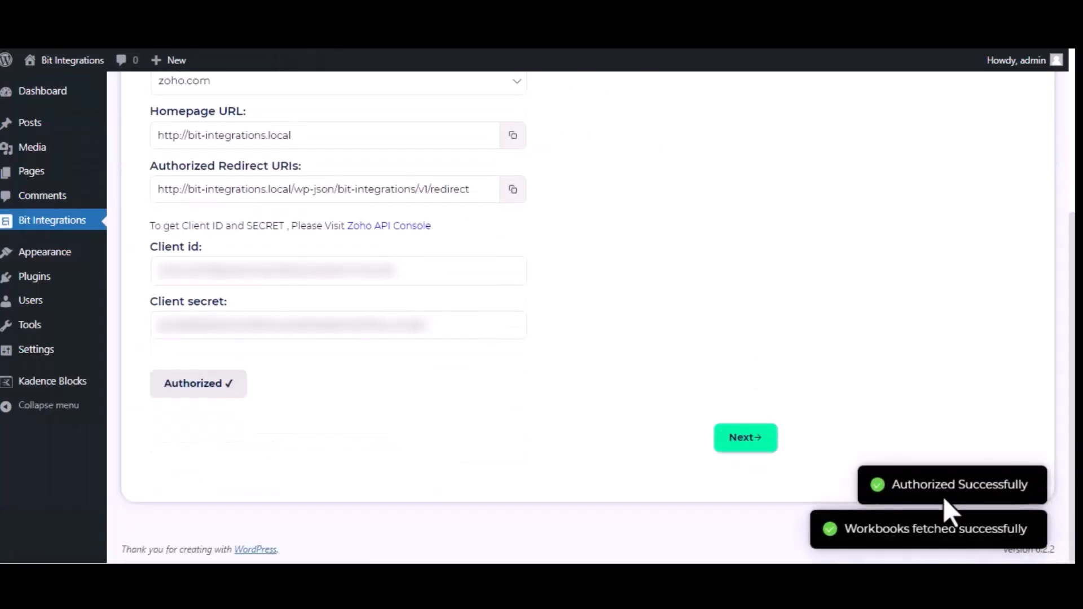
left_click(732, 443)
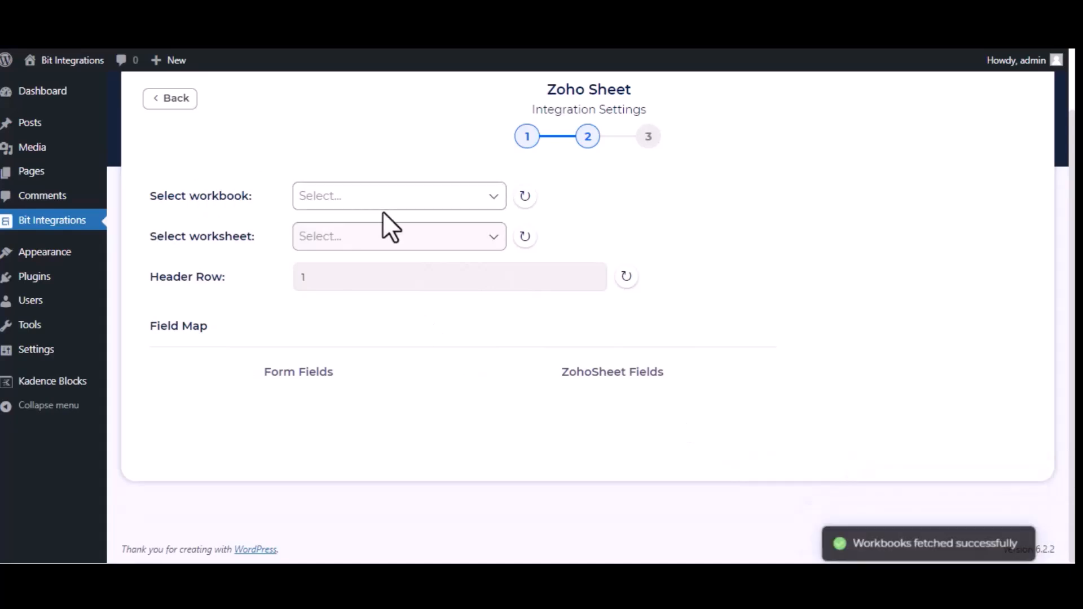
- Select the 'Bit Integrations' workbook and its Sheet1 worksheet
left_click(389, 198)
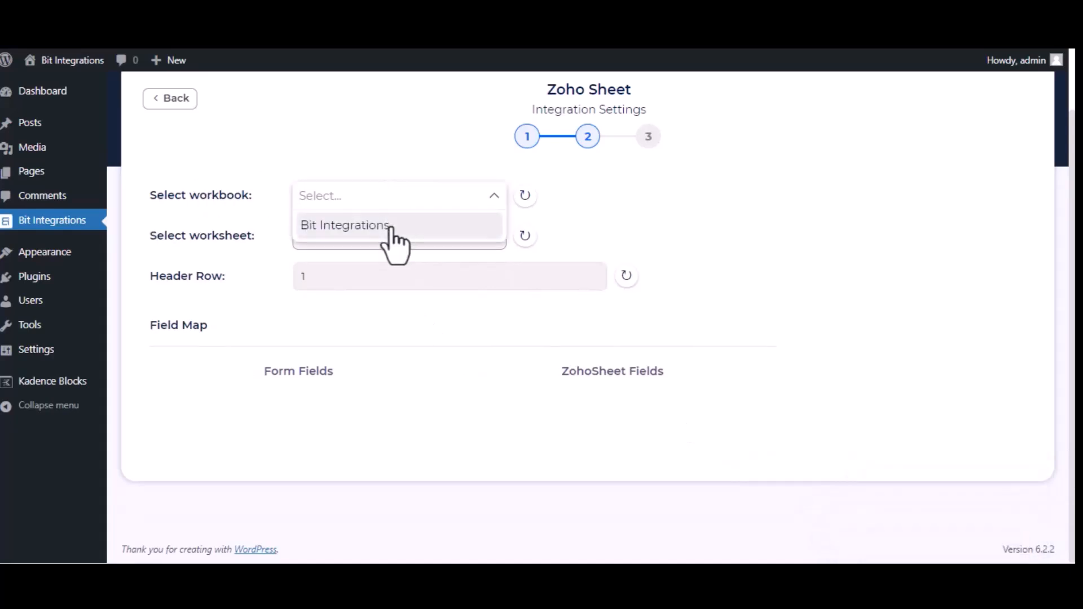
left_click(394, 226)
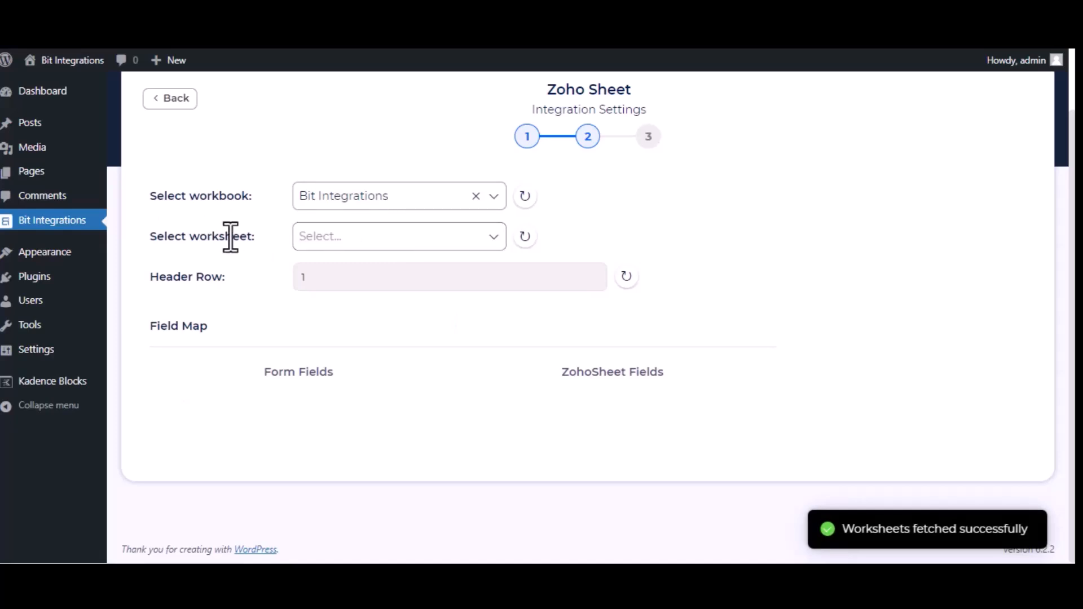
left_click(401, 239)
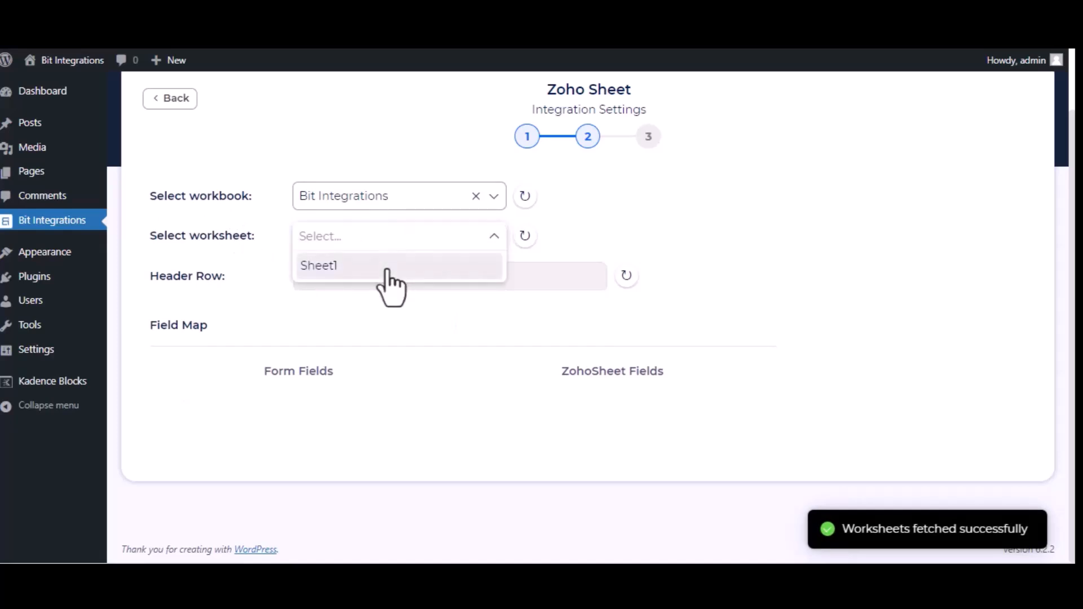
left_click(388, 267)
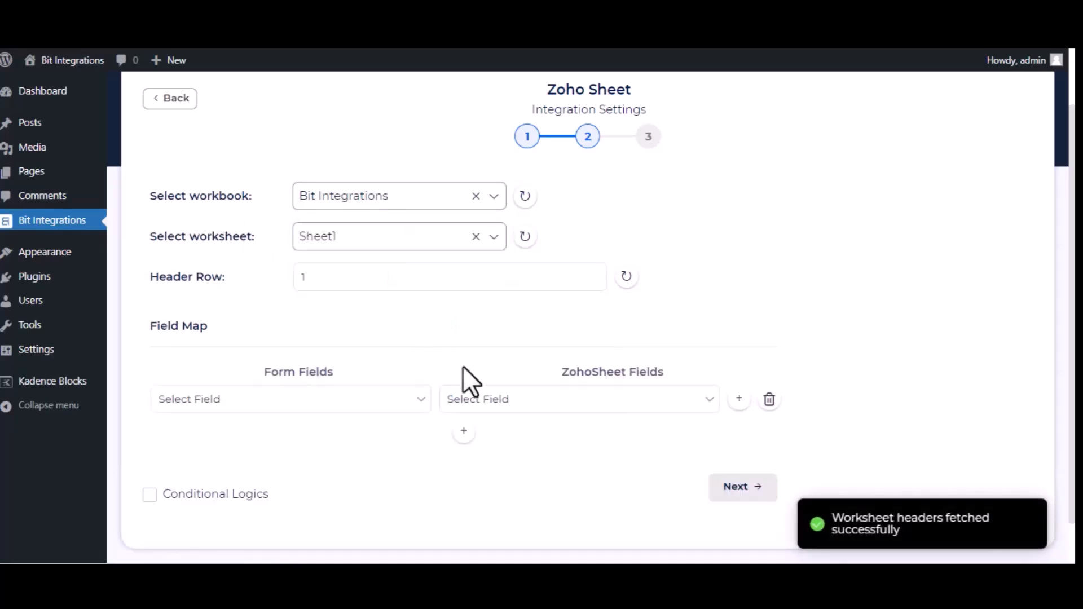
- Map the form's Name, Email and Phone fields to the sheet's Name, Email and Phone columns
left_click(326, 400)
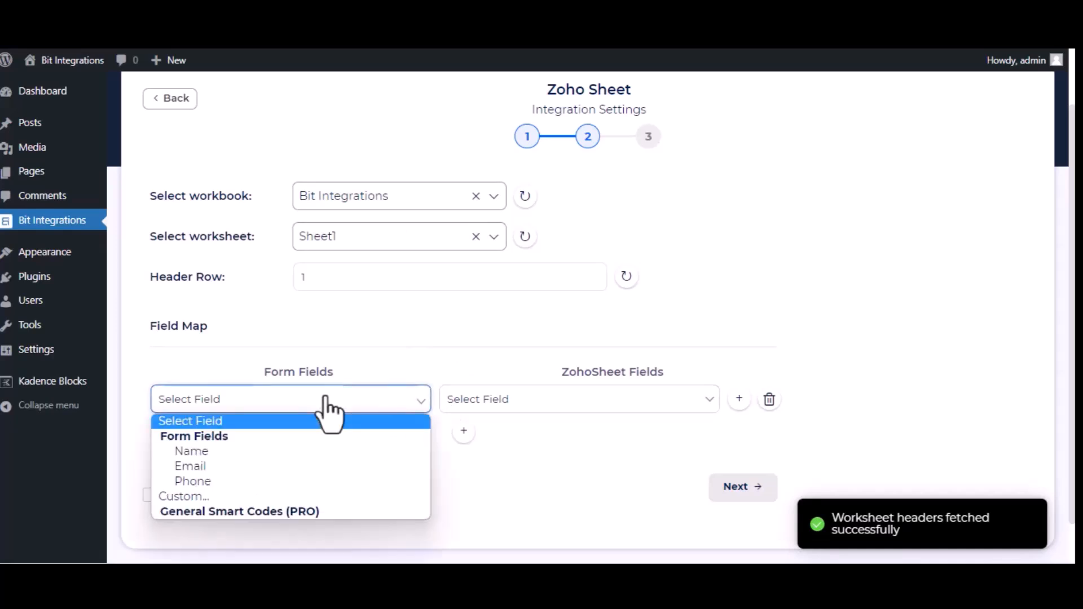
left_click(306, 451)
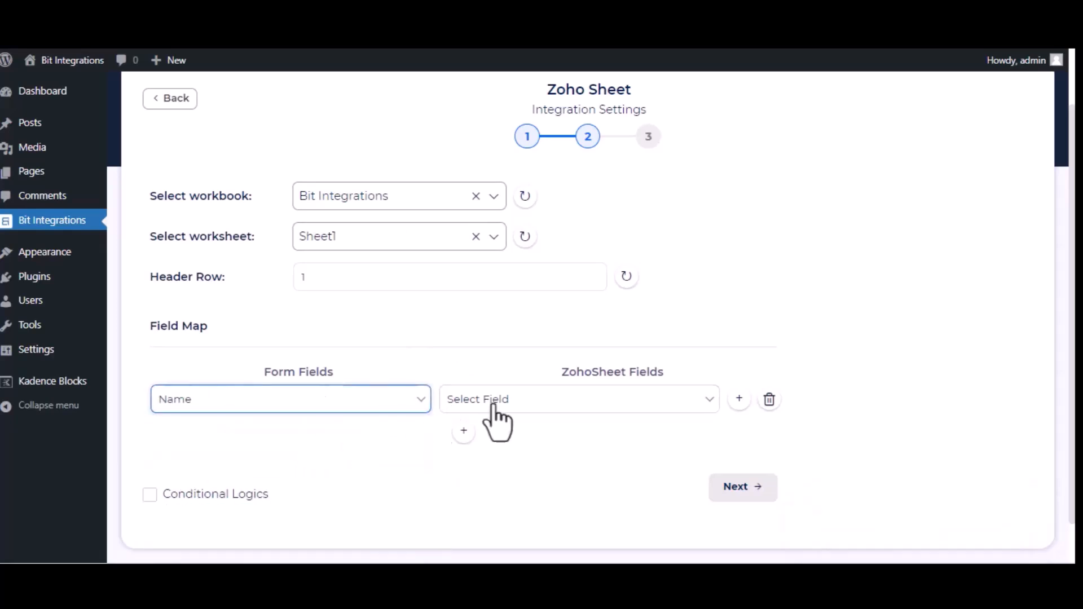
left_click(526, 402)
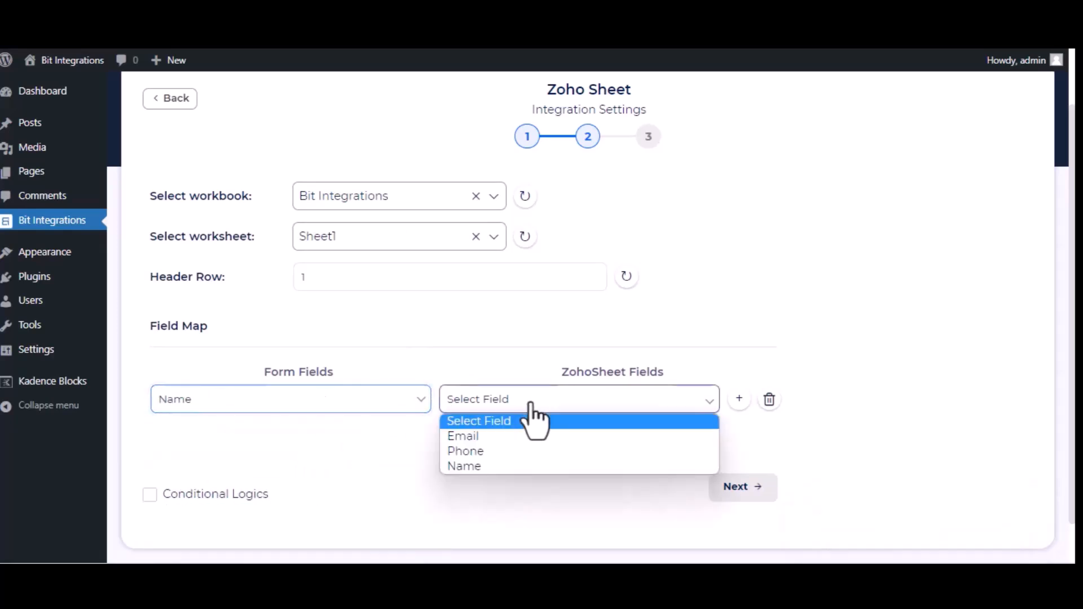
left_click(531, 465)
left_click(462, 434)
left_click(351, 443)
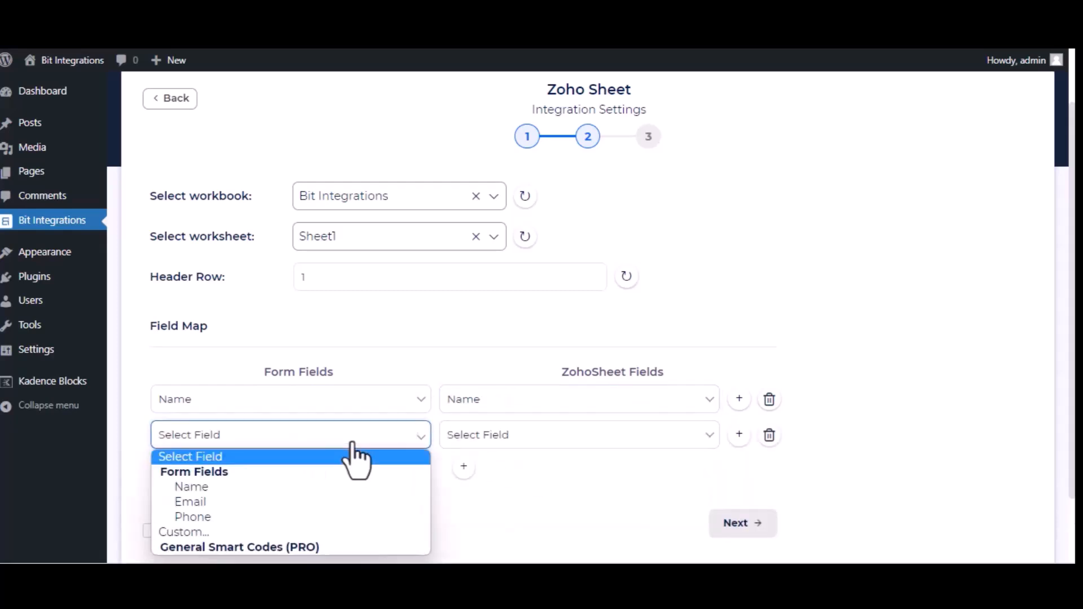
left_click(338, 502)
left_click(657, 437)
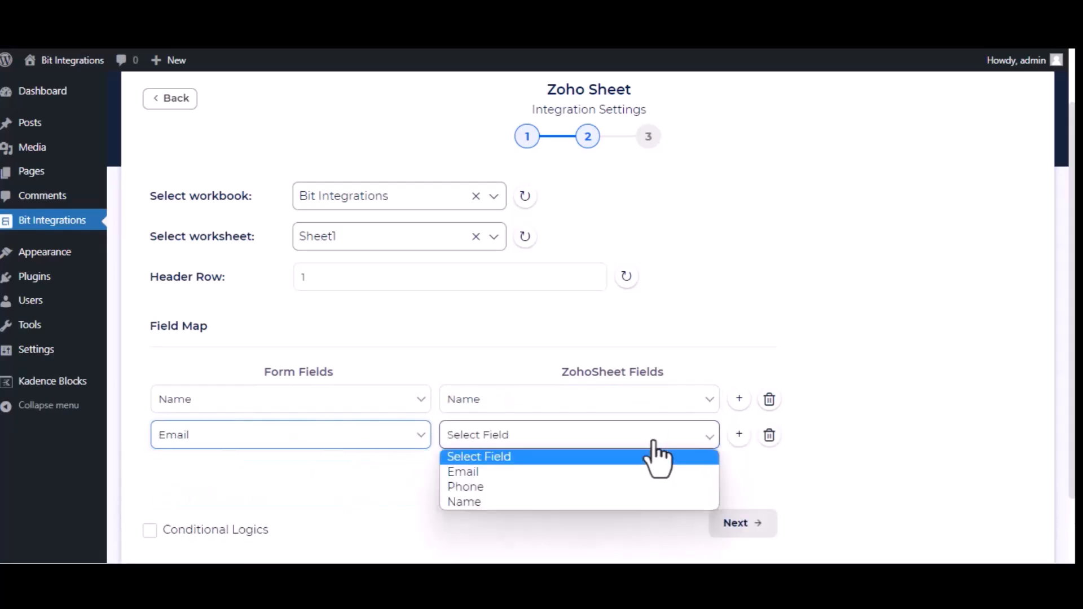
left_click(655, 473)
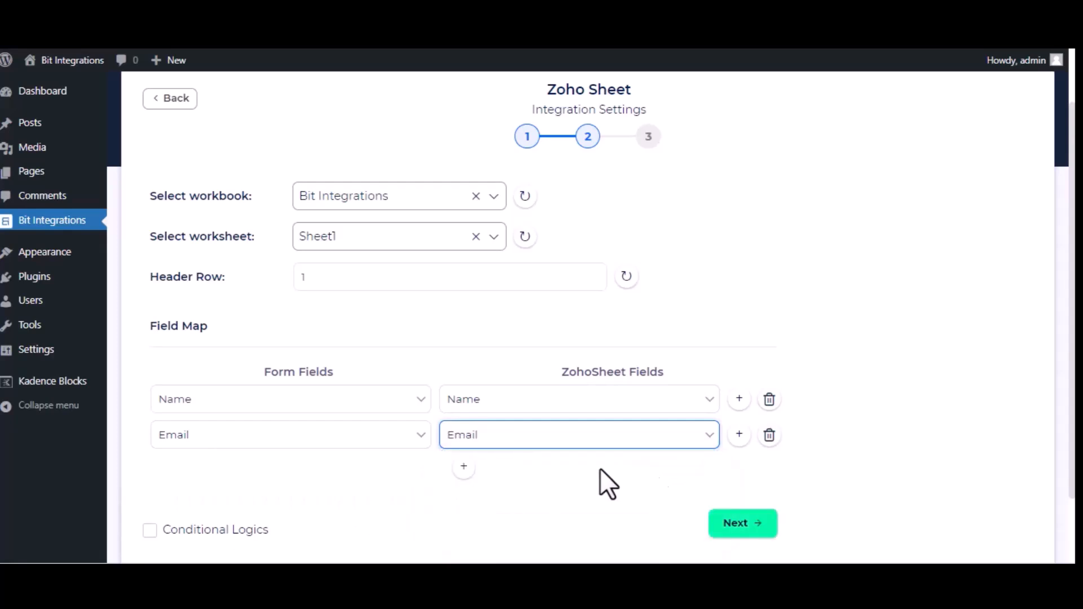
left_click(464, 468)
left_click(337, 472)
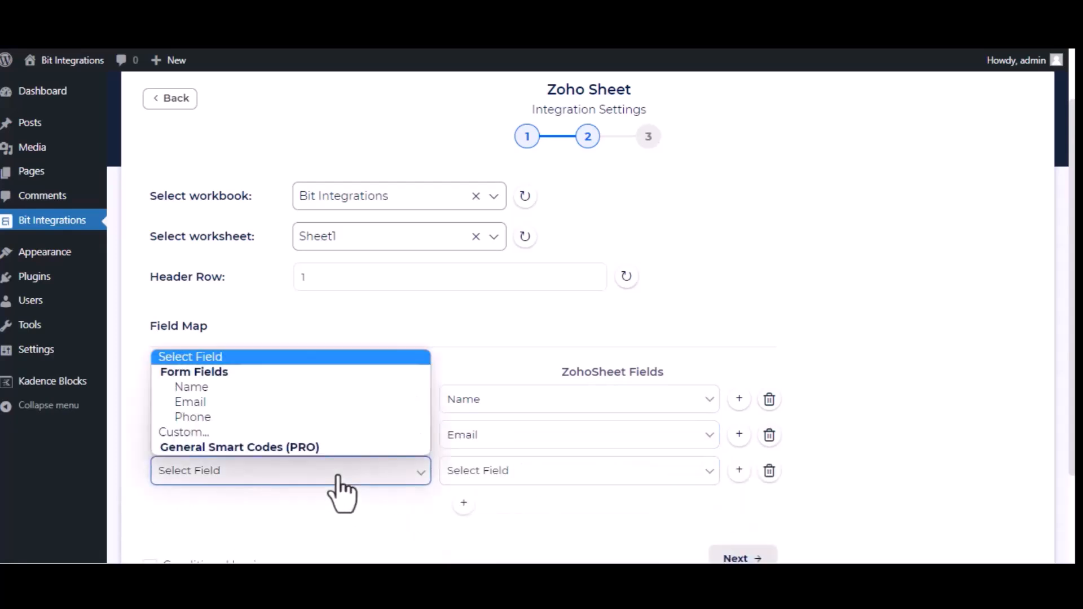
left_click(285, 419)
left_click(589, 486)
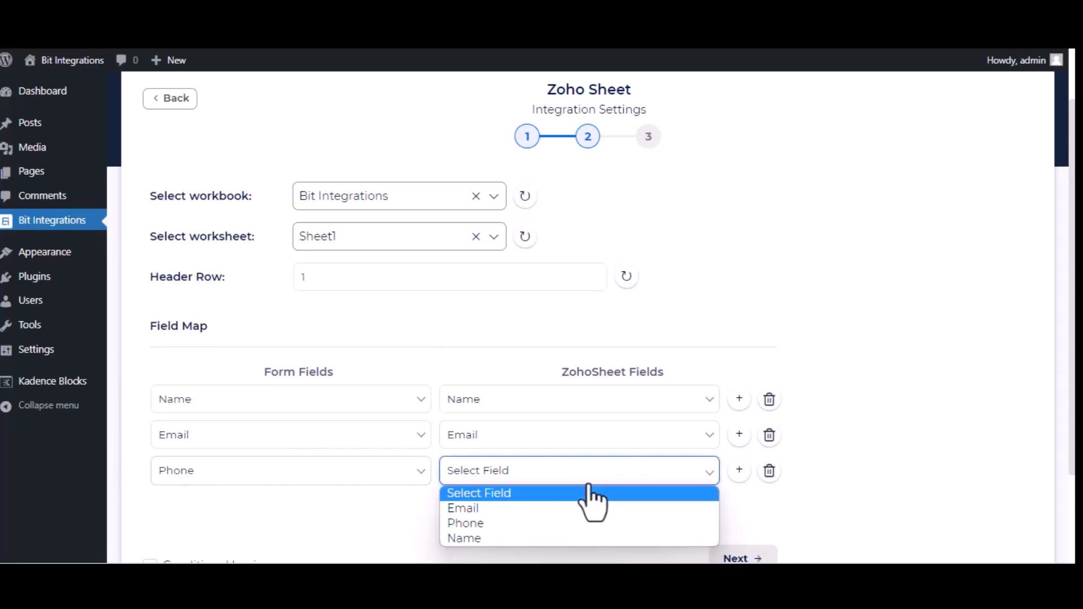
left_click(539, 524)
- Finish the field mapping and save the integration
scroll(545, 541, "down", 2)
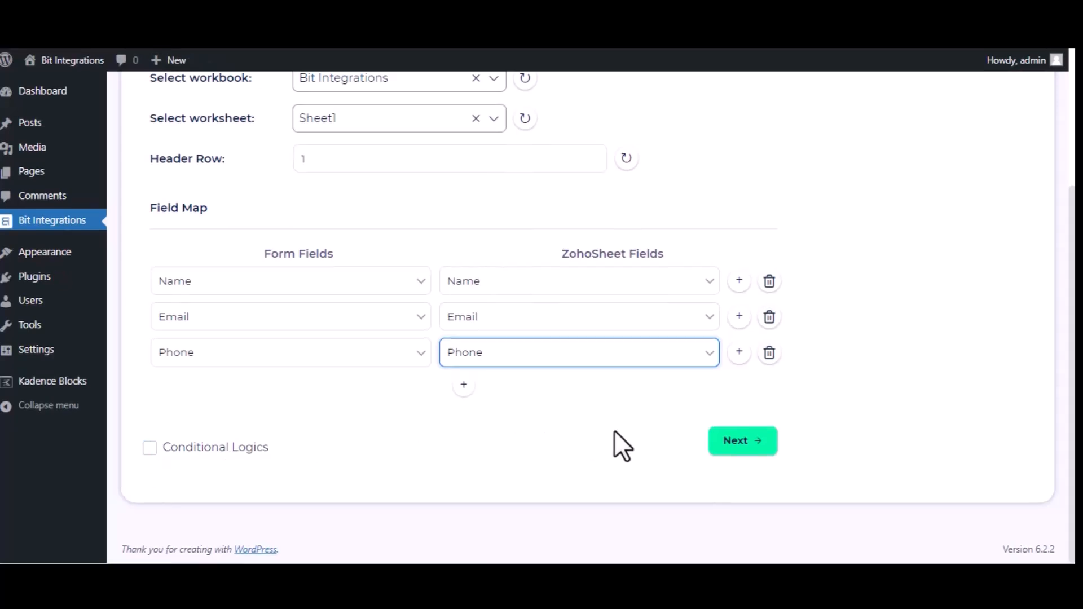
left_click(726, 444)
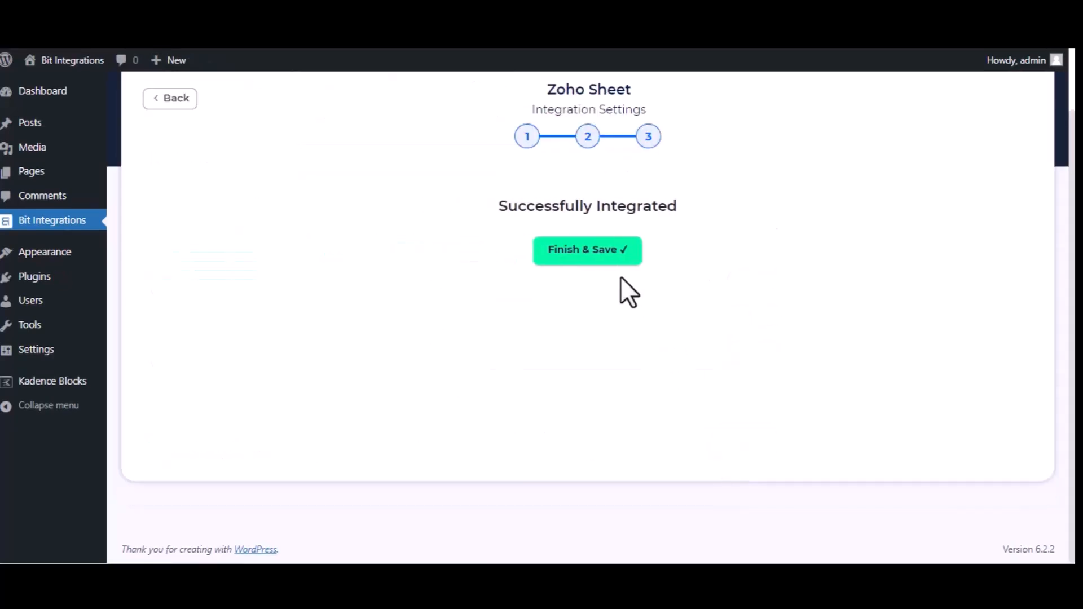
left_click(592, 257)
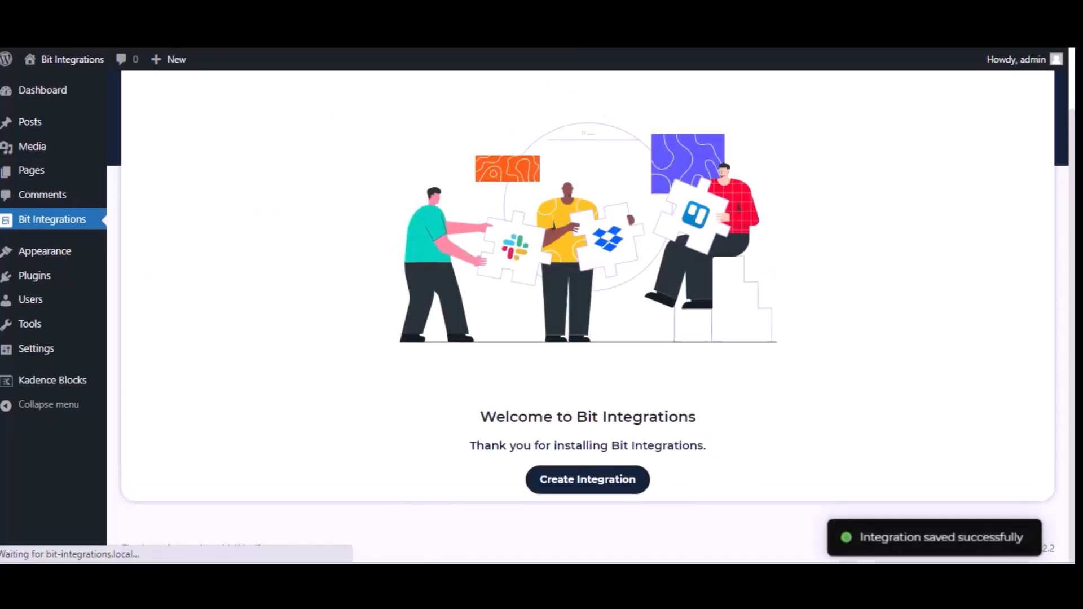
- Fill the contact form with name 'Bit Integrations', a contact e-mail and a phone number
type("Bit")
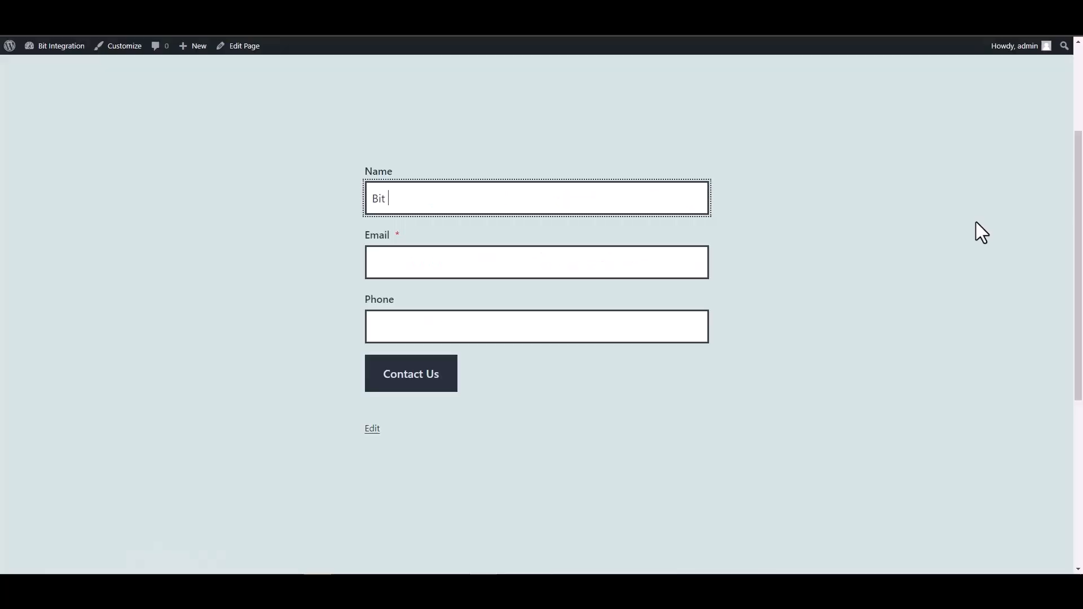
type(" Integrations")
left_click(662, 262)
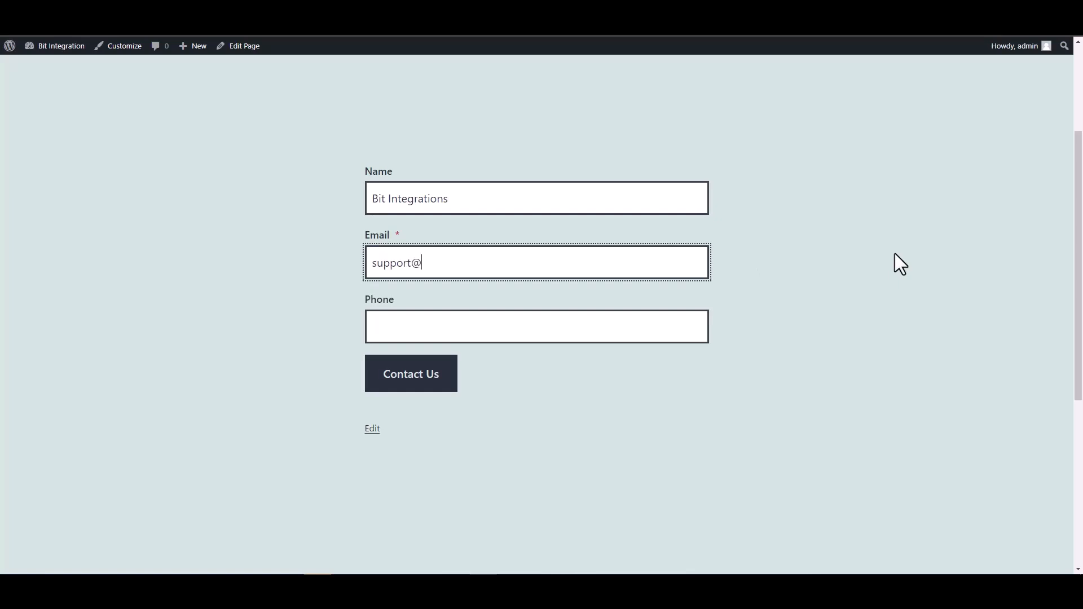
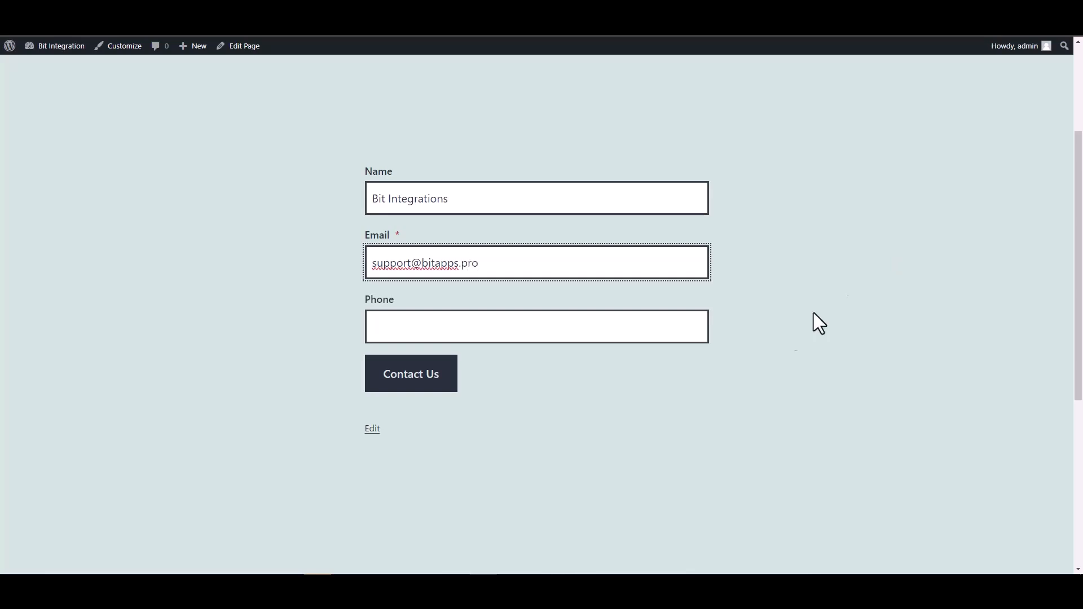
left_click(640, 326)
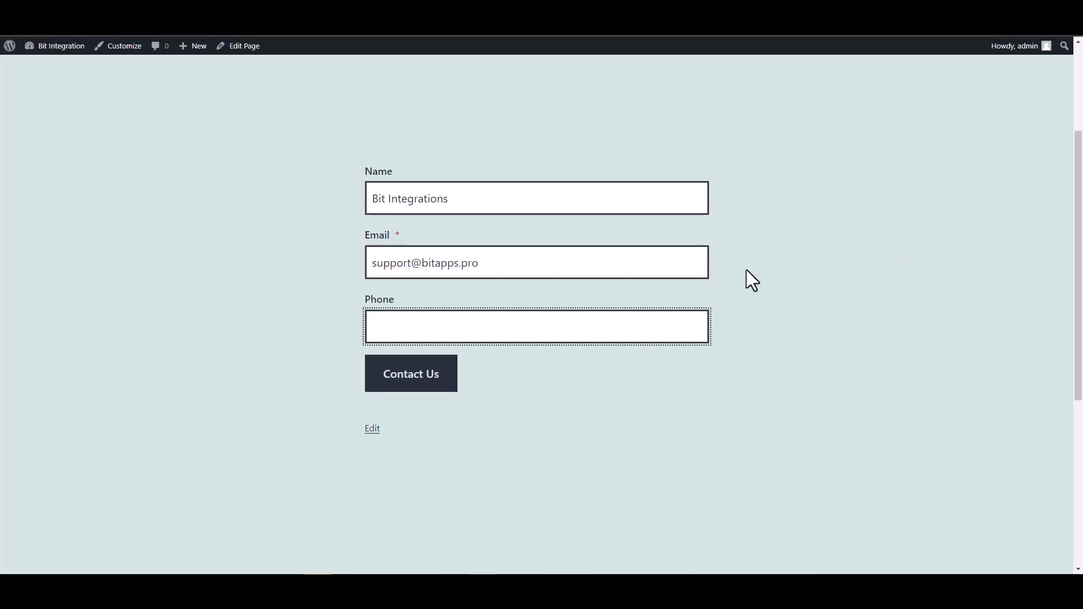
type("444555666")
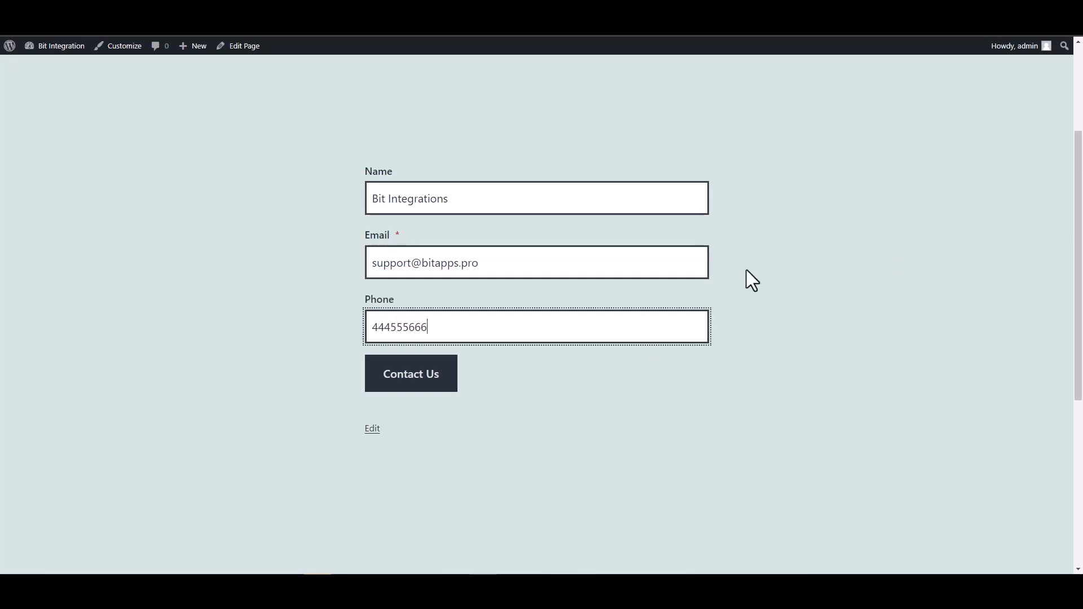